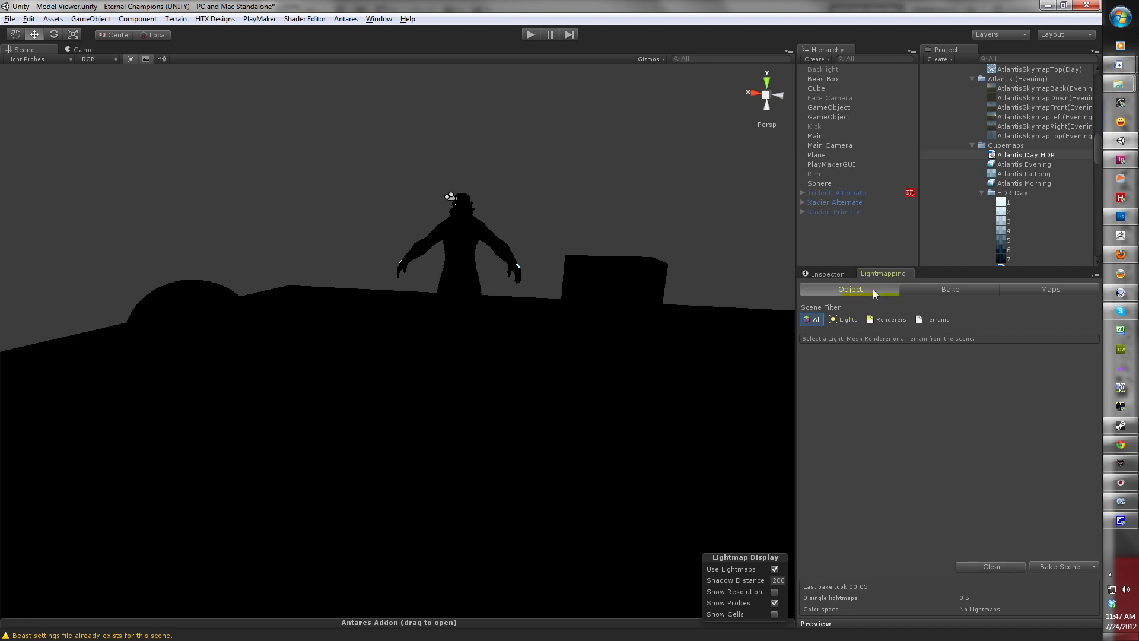
Step: Change giEnvironment in BeastSettings.xml from SkyLight to IBL and save the file
click(1121, 502)
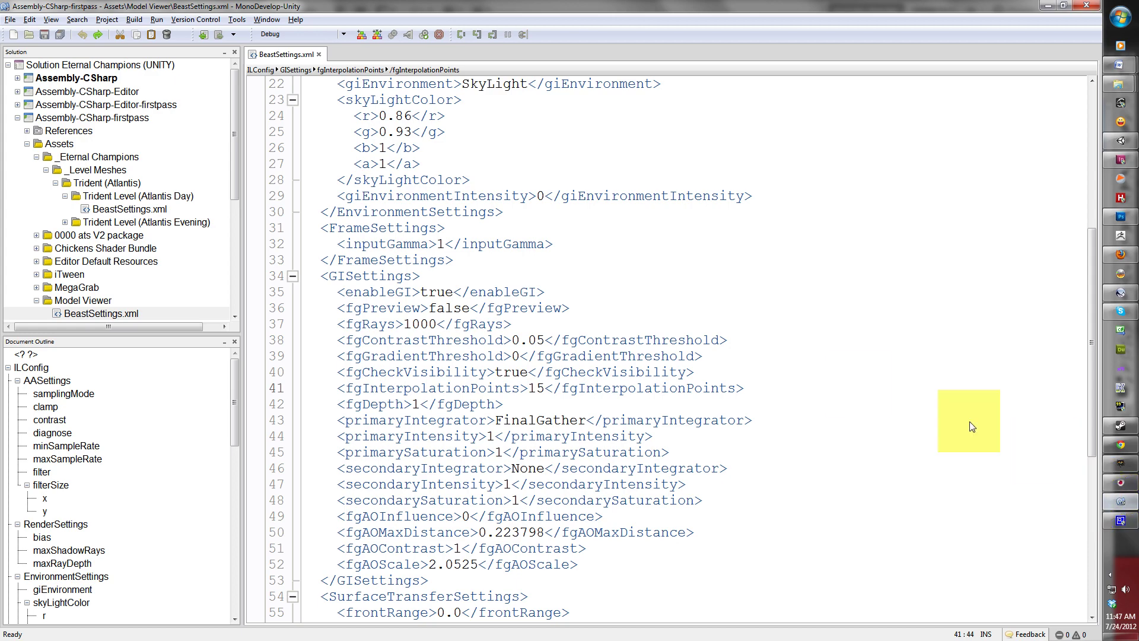
scroll(736, 330, up, 7)
scroll(857, 368, down, 6)
scroll(861, 370, down, 6)
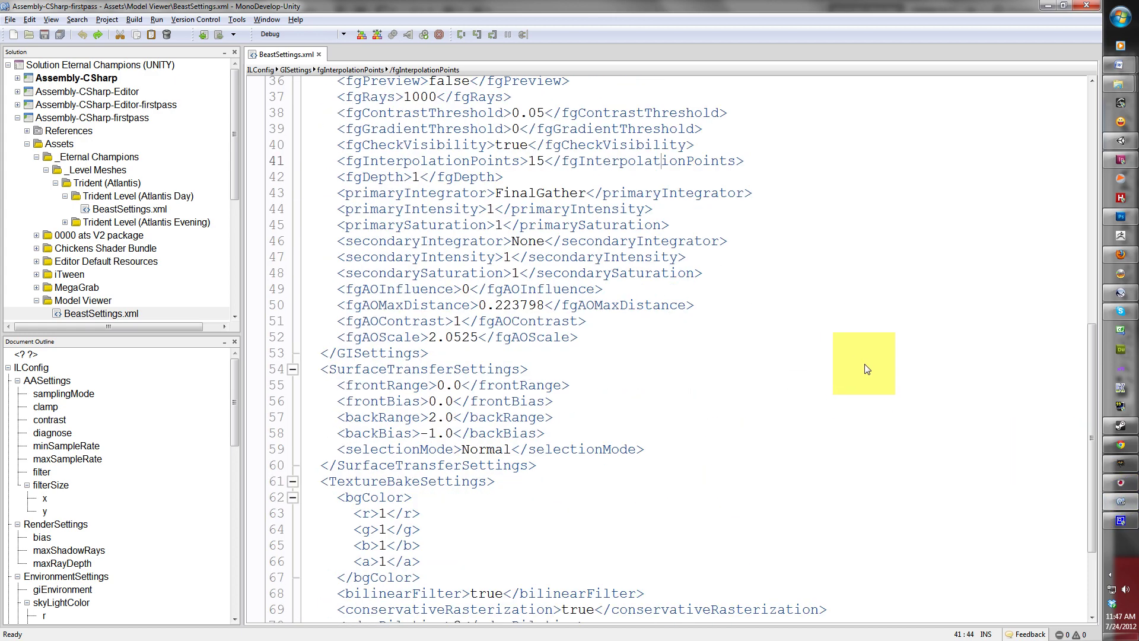
scroll(872, 374, up, 12)
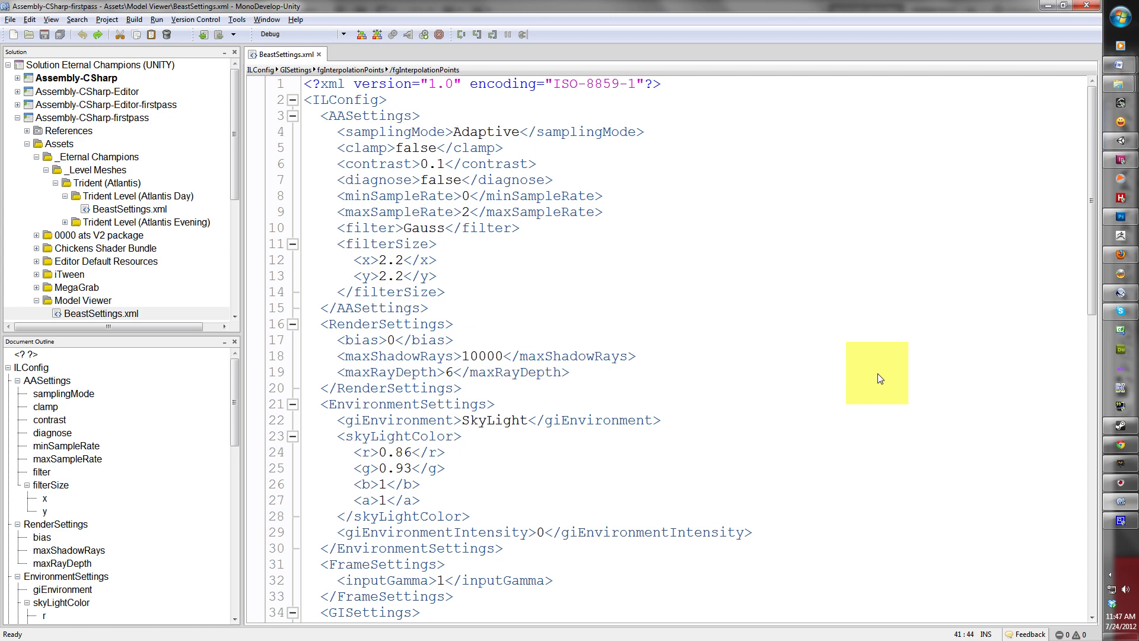
scroll(877, 373, down, 8)
scroll(878, 373, up, 4)
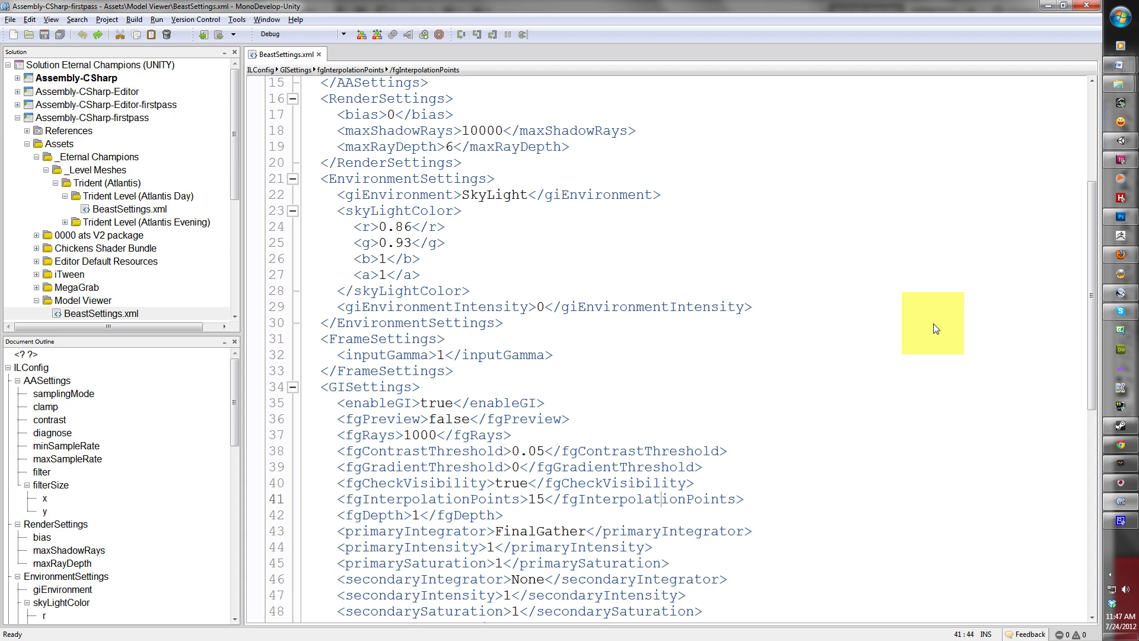
click(528, 195)
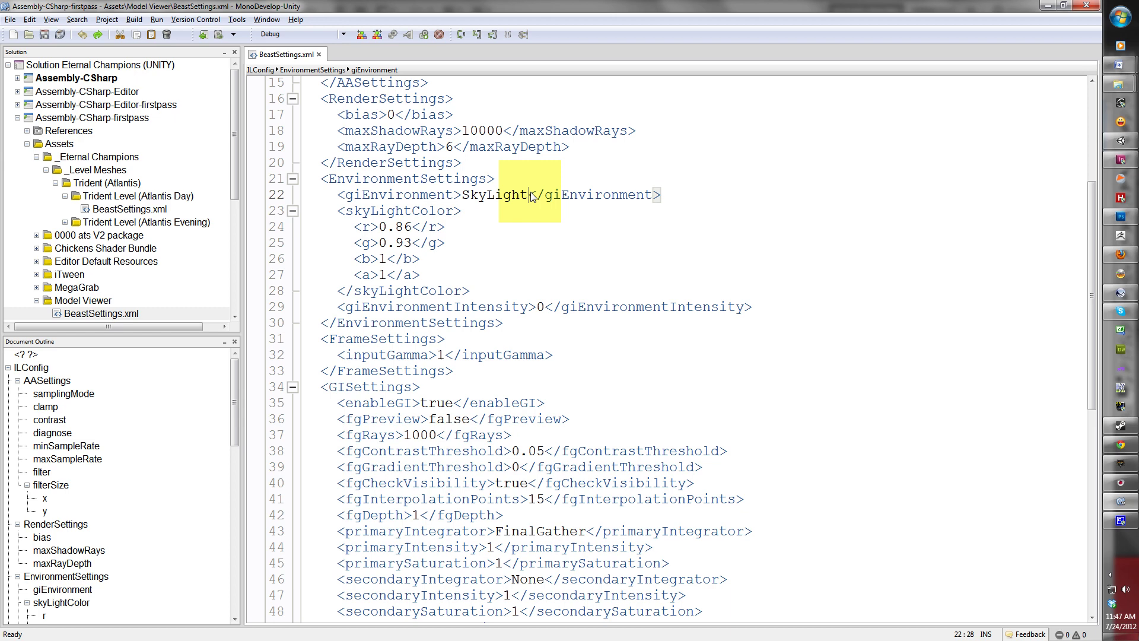
key(BackSpace)
key(BackSpace)
key(BackSpace)
key(BackSpace)
key(BackSpace)
key(BackSpace)
key(BackSpace)
key(BackSpace)
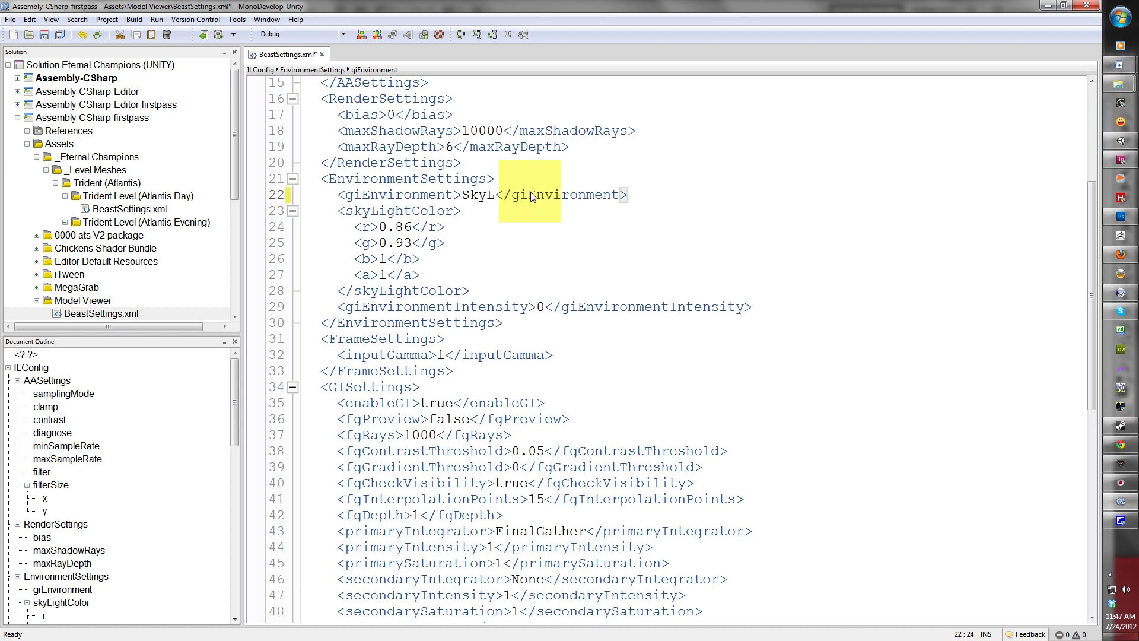
text(IBL)
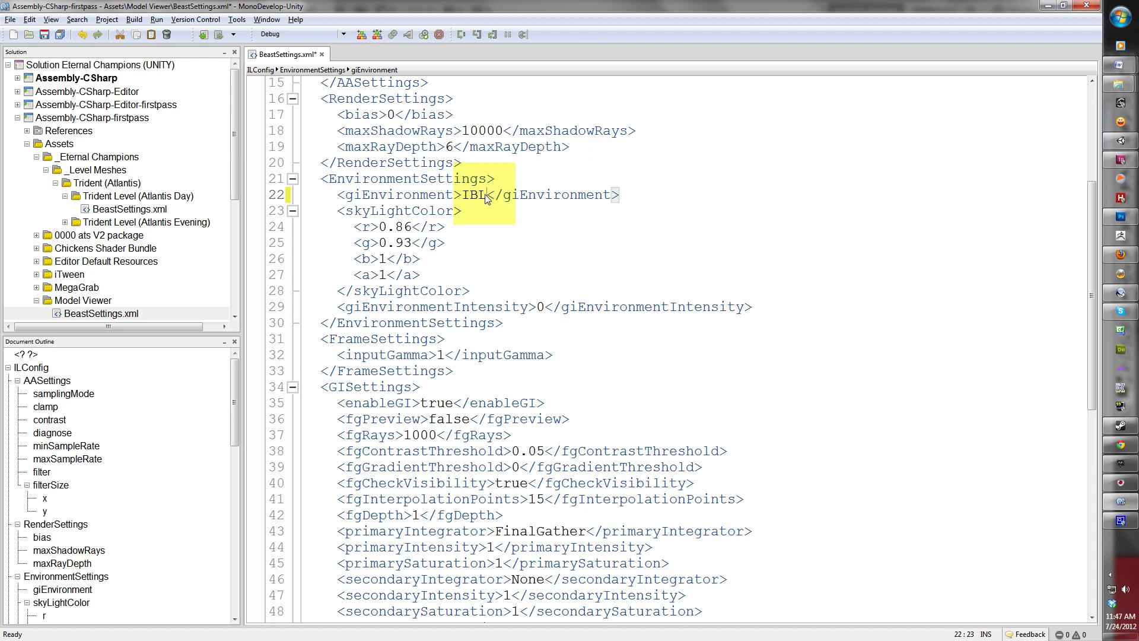
click(553, 249)
key(ctrl+s)
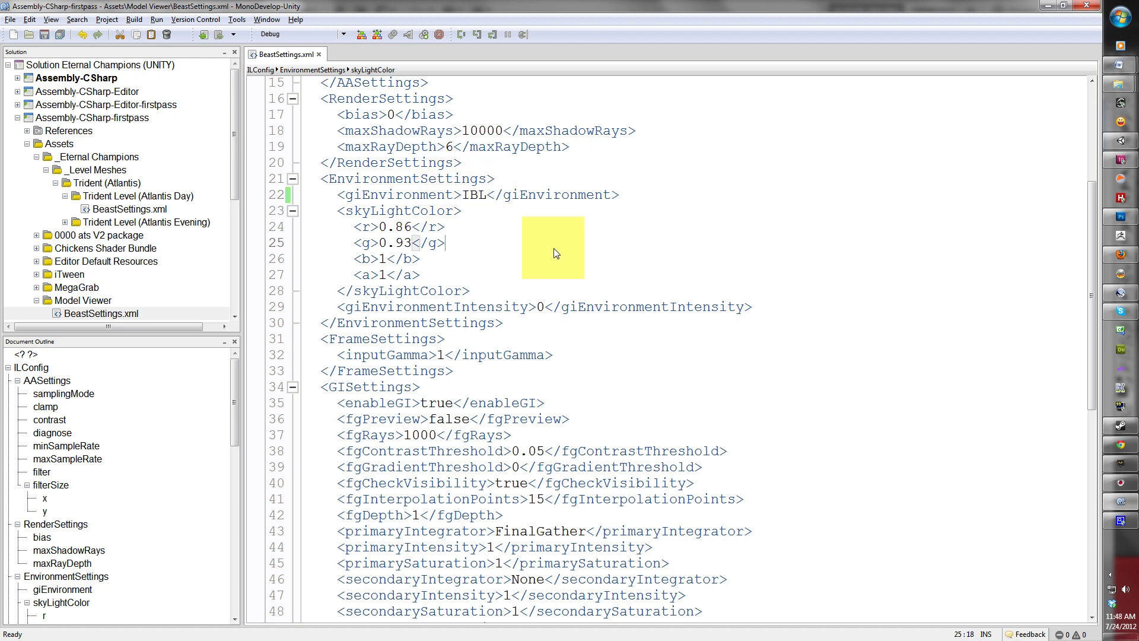
Step: Bake the scene's lightmaps in Unity, which fails with a Beast 'Job Execution Failure' error and 0 lightmaps
click(1121, 142)
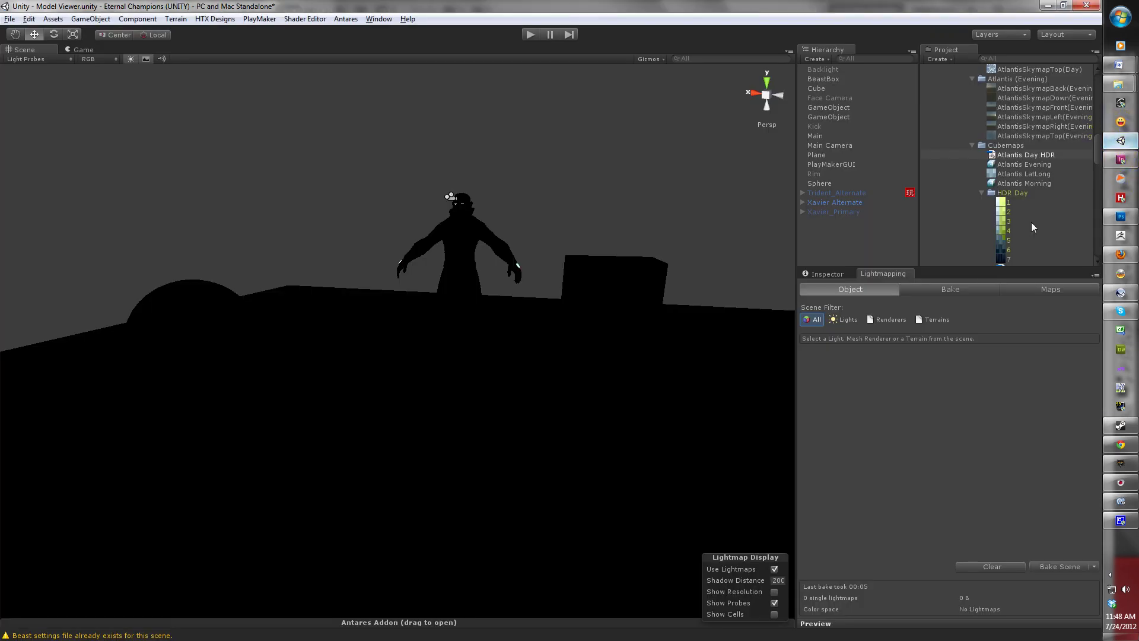
click(1052, 566)
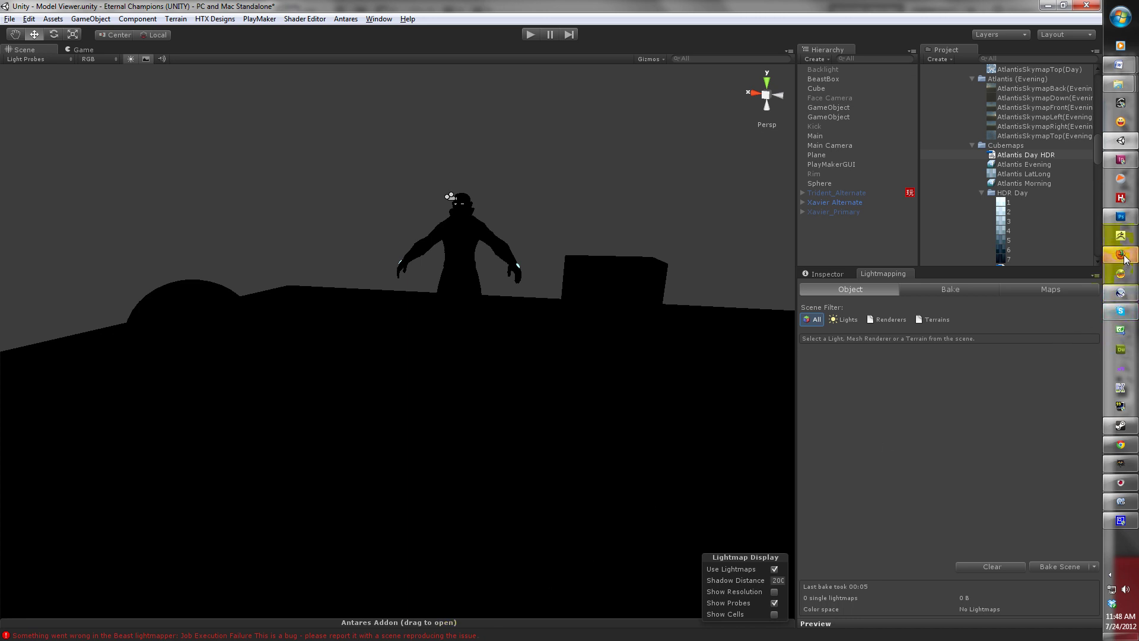
mouse_move(1126, 259)
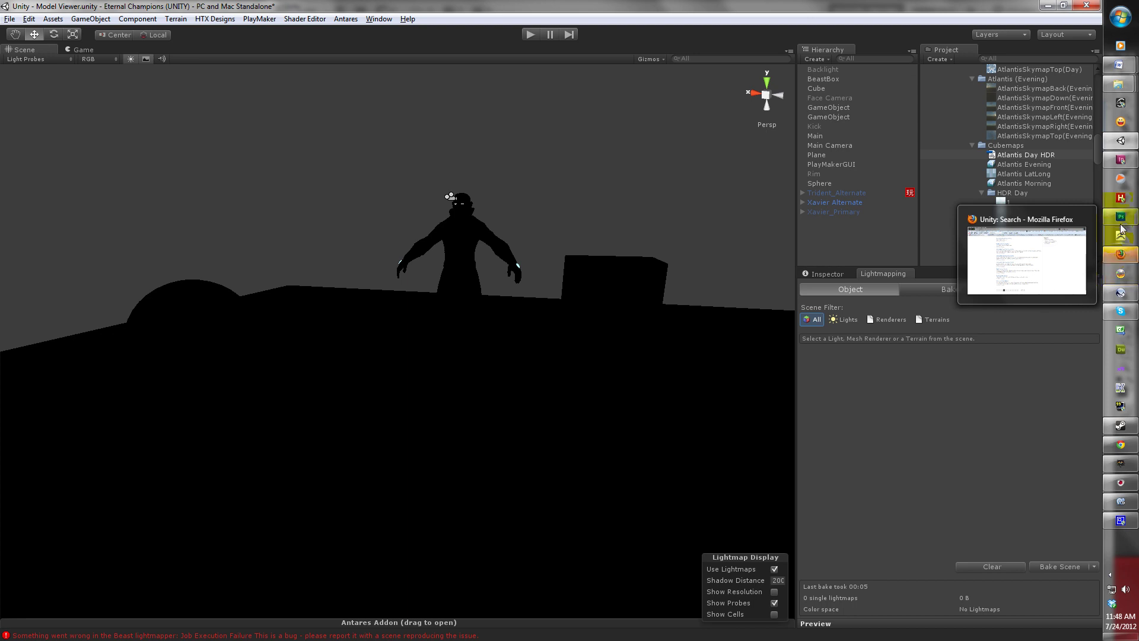
mouse_move(1118, 300)
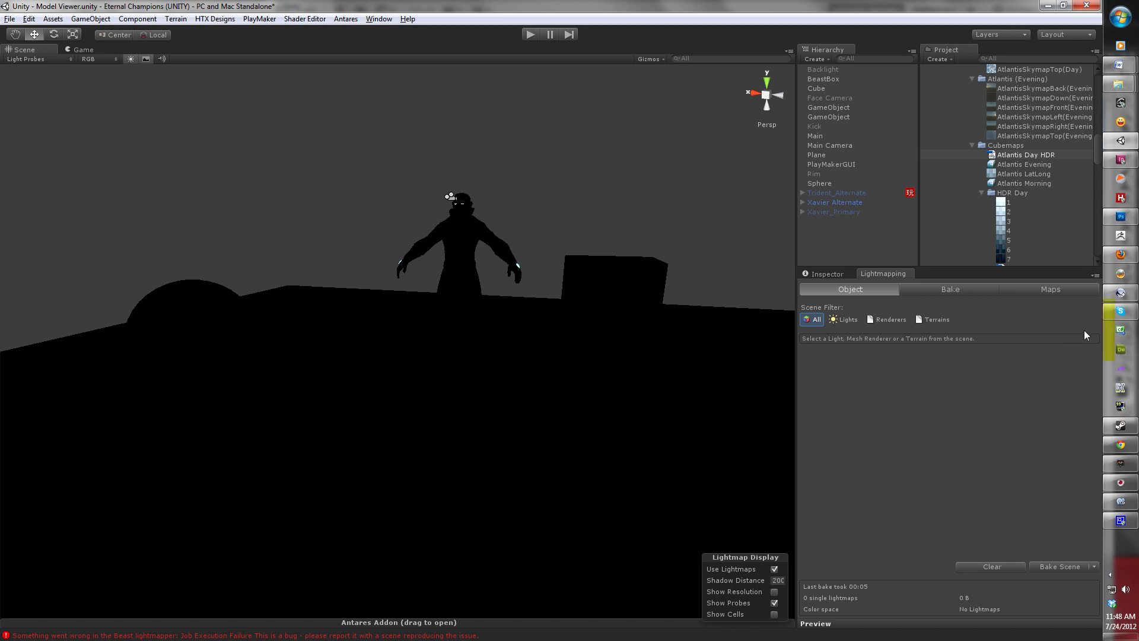
Step: Bring the Vue scene forward, then show the Atlantis Day HDR.hdr sky panorama in Photoshop
click(1118, 294)
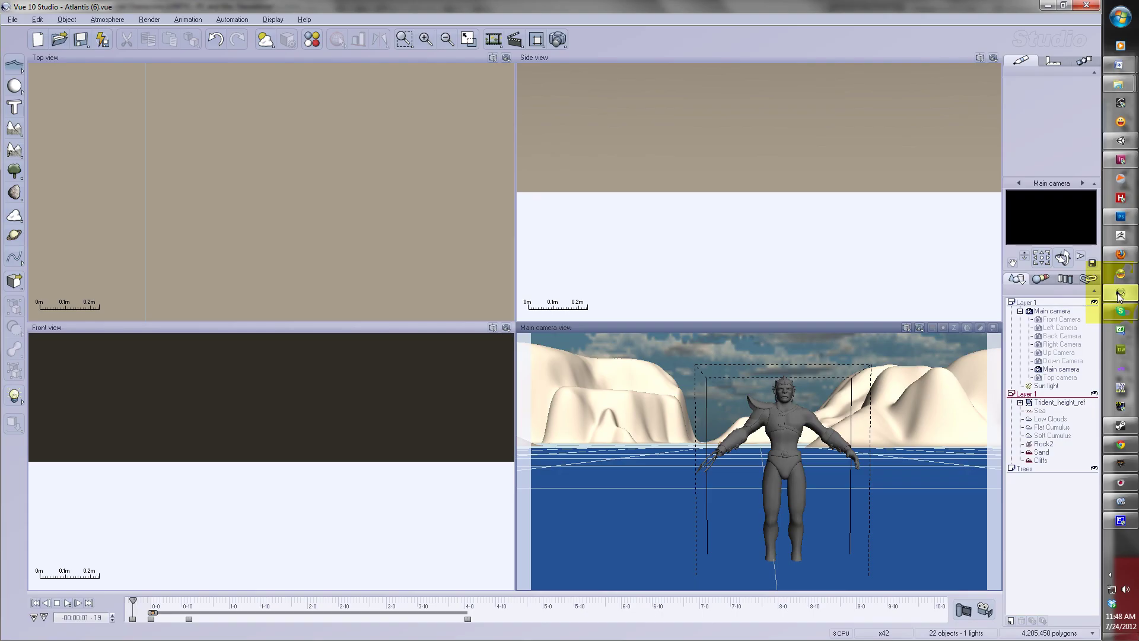
click(1120, 216)
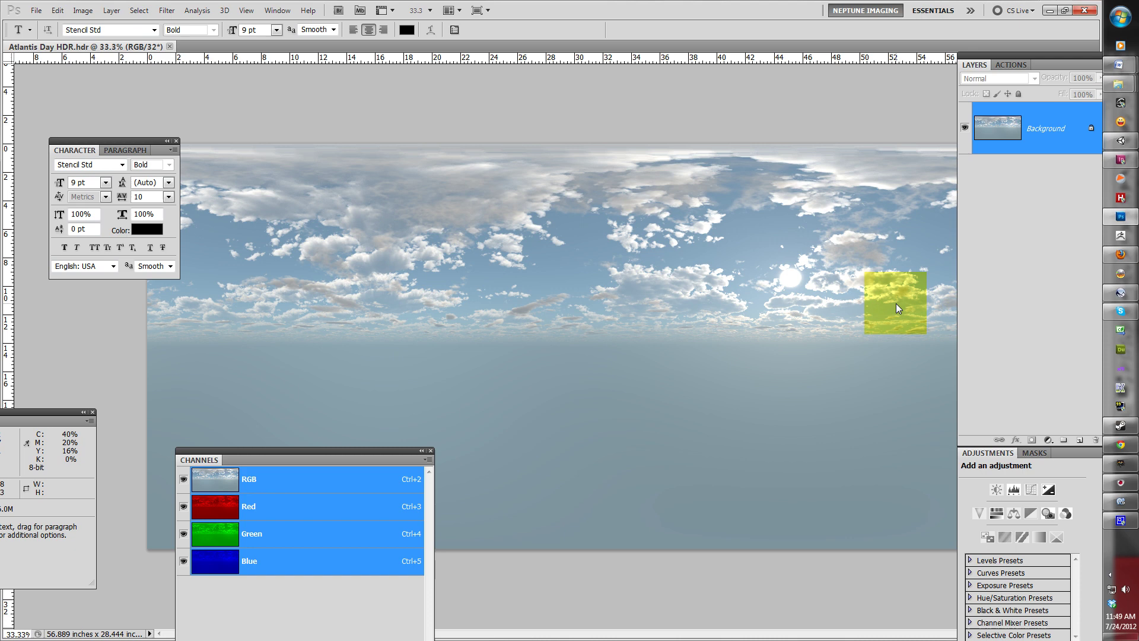
Step: Delete the skyLightColor block and insert an empty <iblImageFile></iblImageFile> element in its place
click(1121, 503)
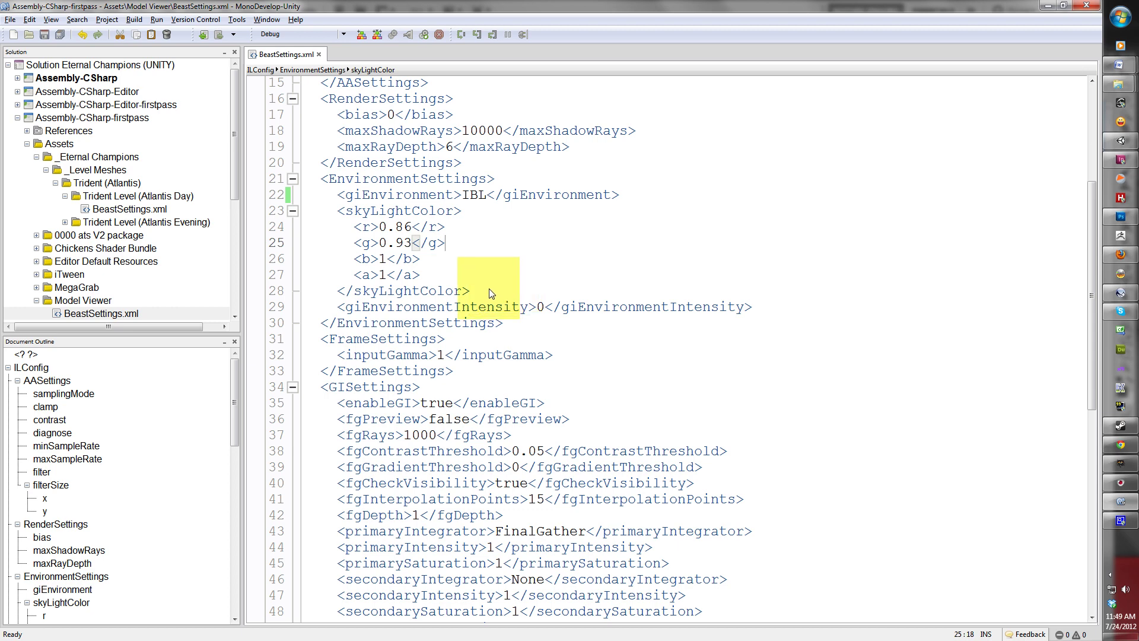
drag(480, 292, 348, 213)
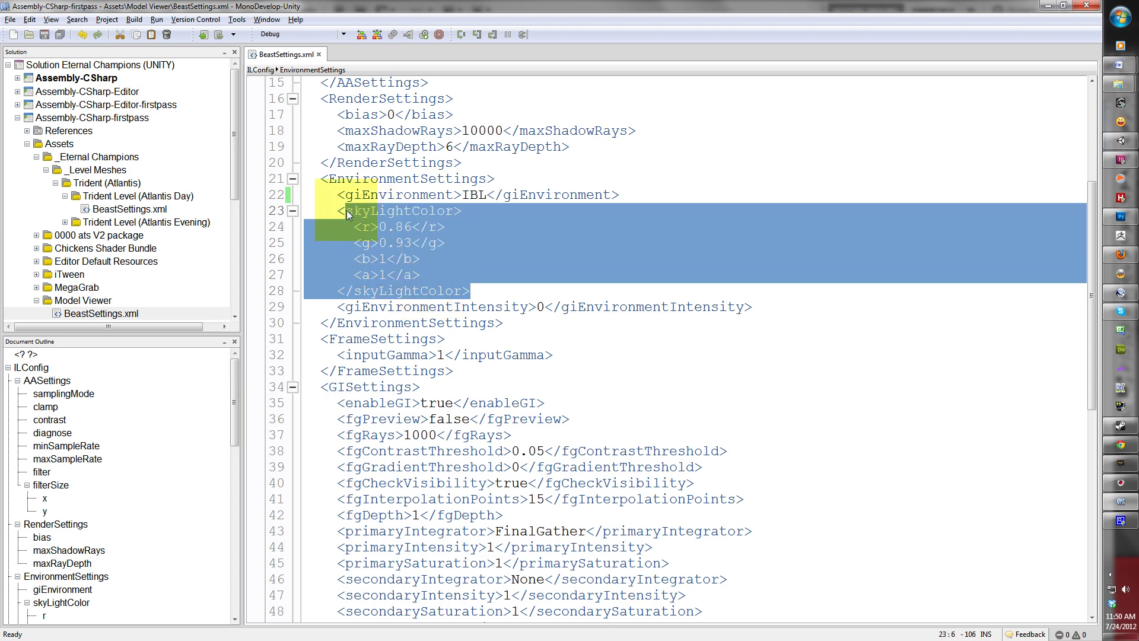
key(Delete)
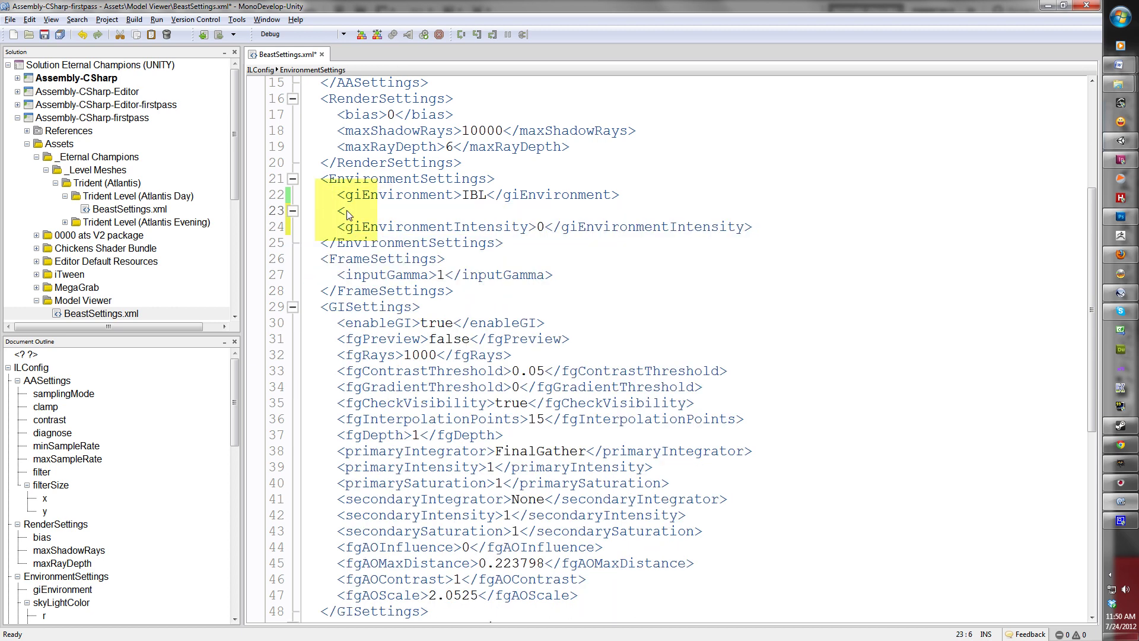
text(iblImag)
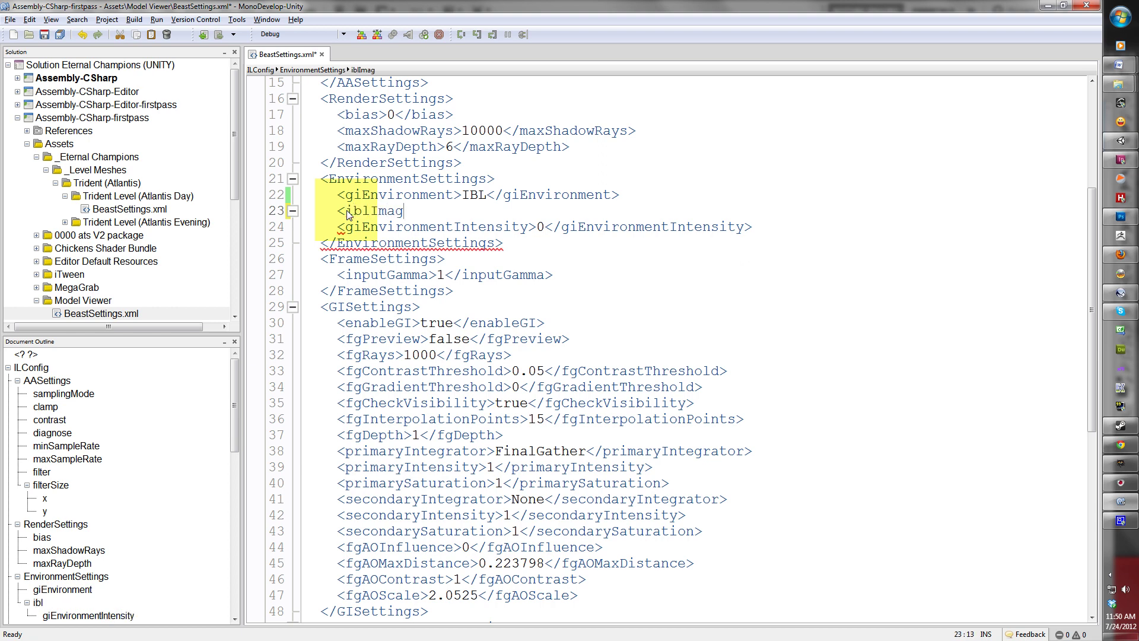
text(eFile?)
key(BackSpace)
text(>)
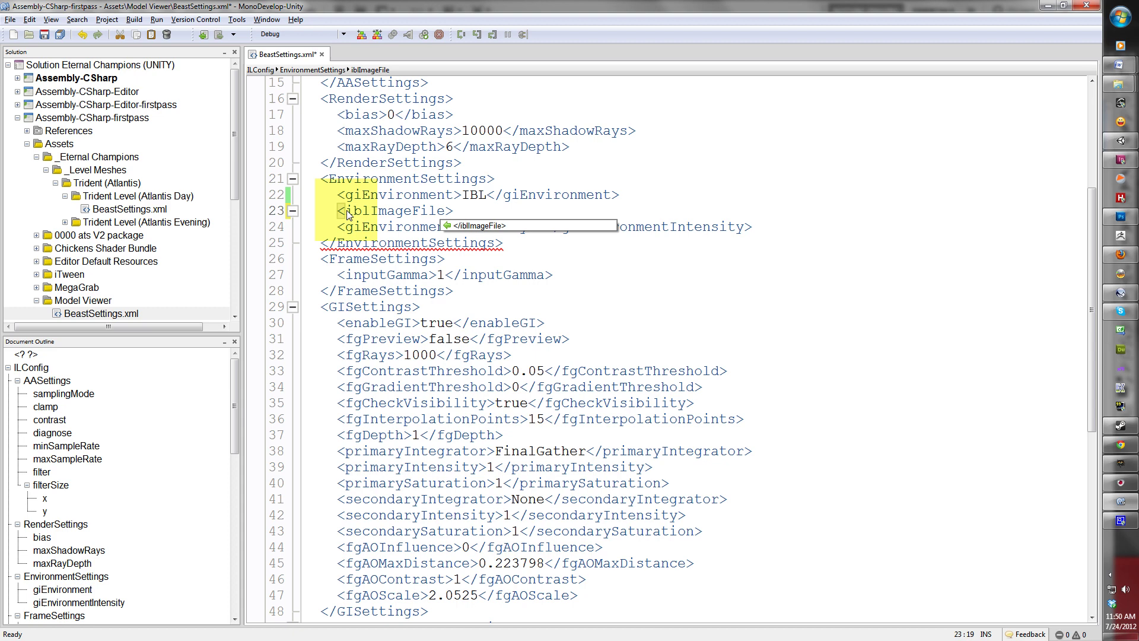
key(Return)
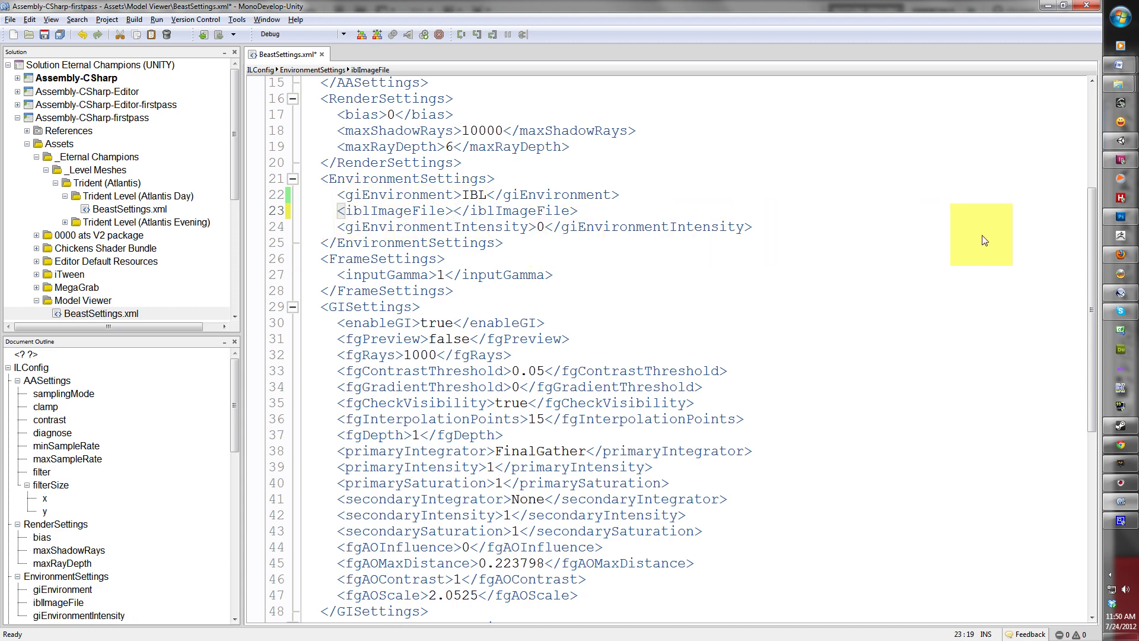
Step: Copy the full Cubemaps folder path from its Explorer window's address bar
click(1118, 88)
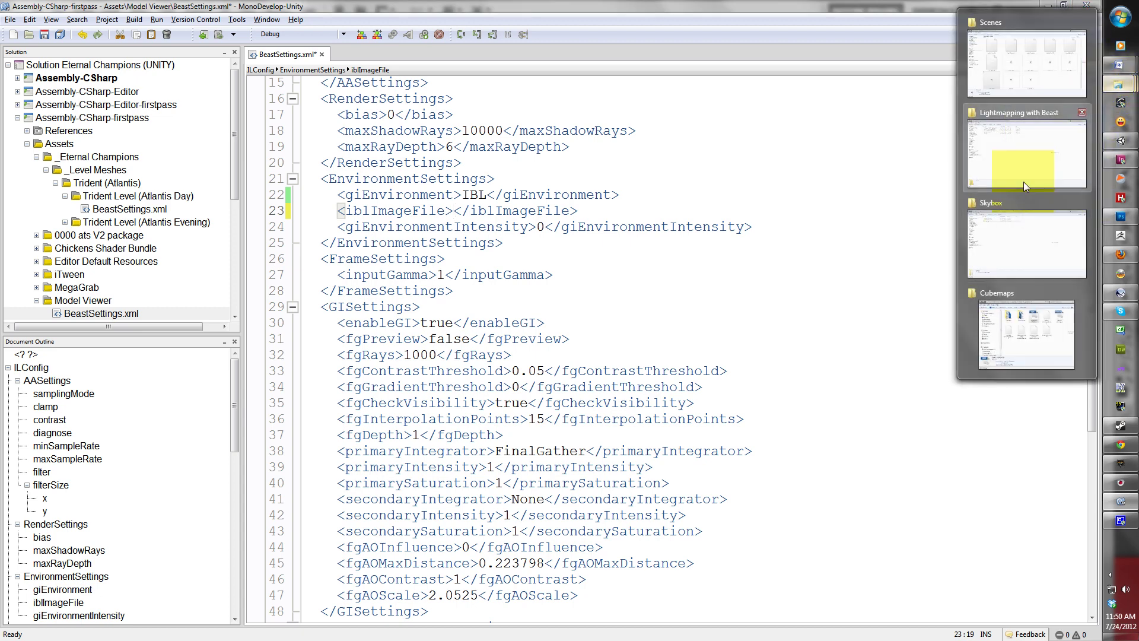
click(1016, 74)
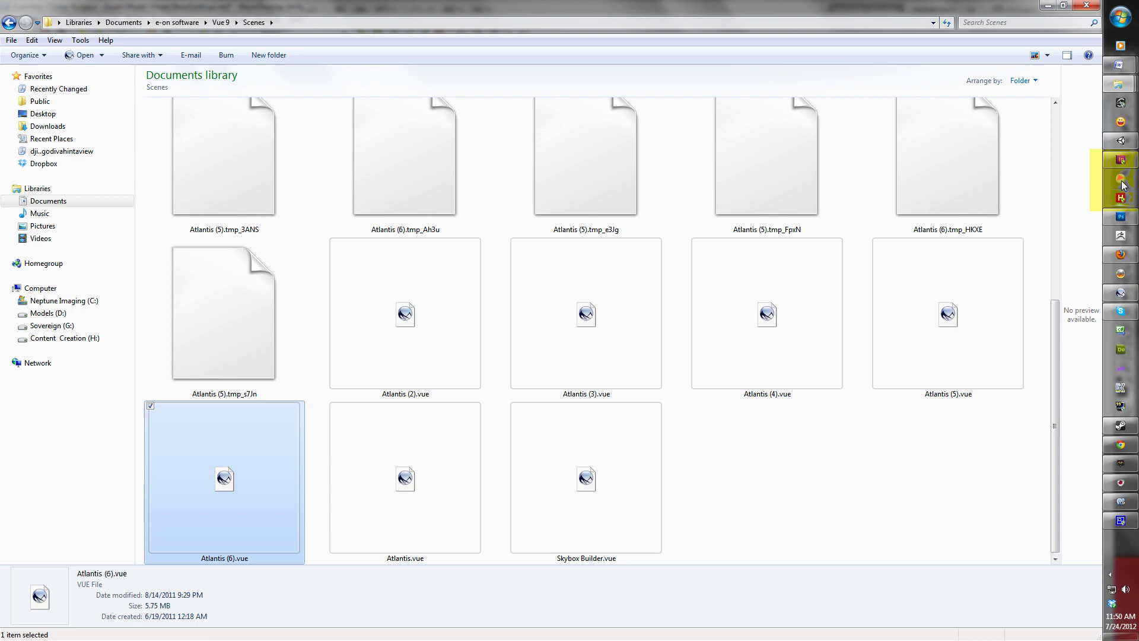
click(1121, 83)
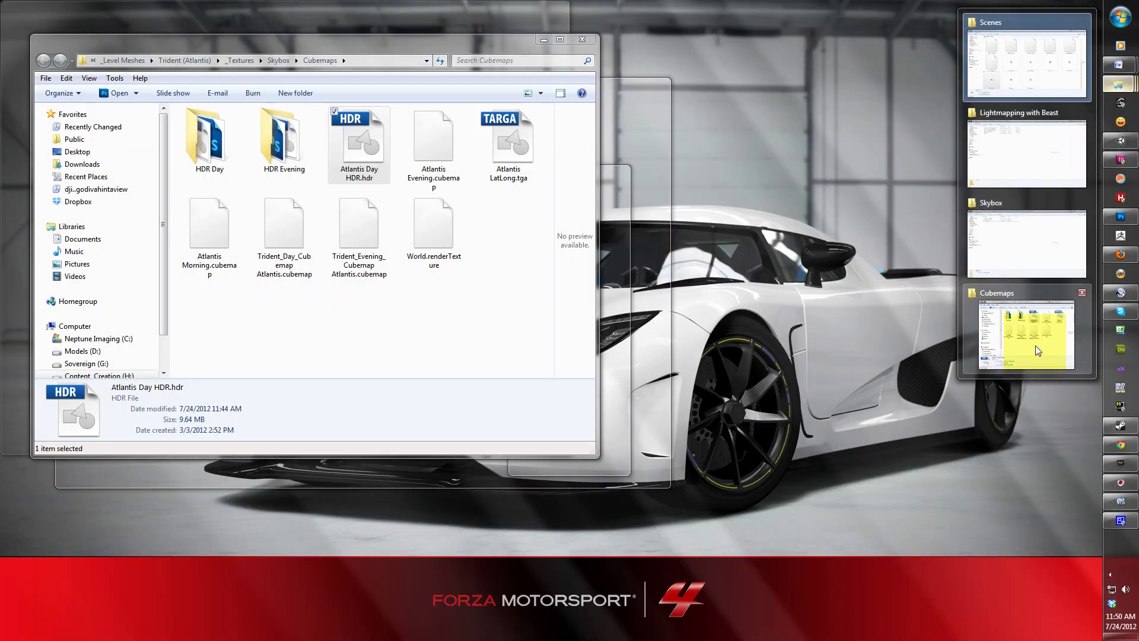
click(1035, 341)
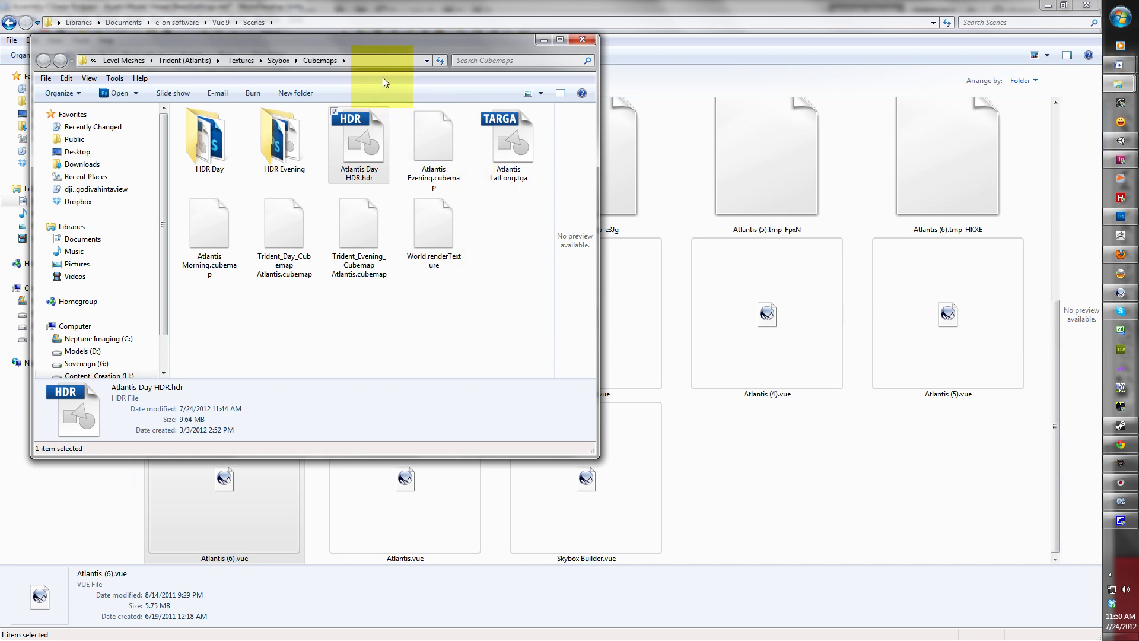
click(382, 59)
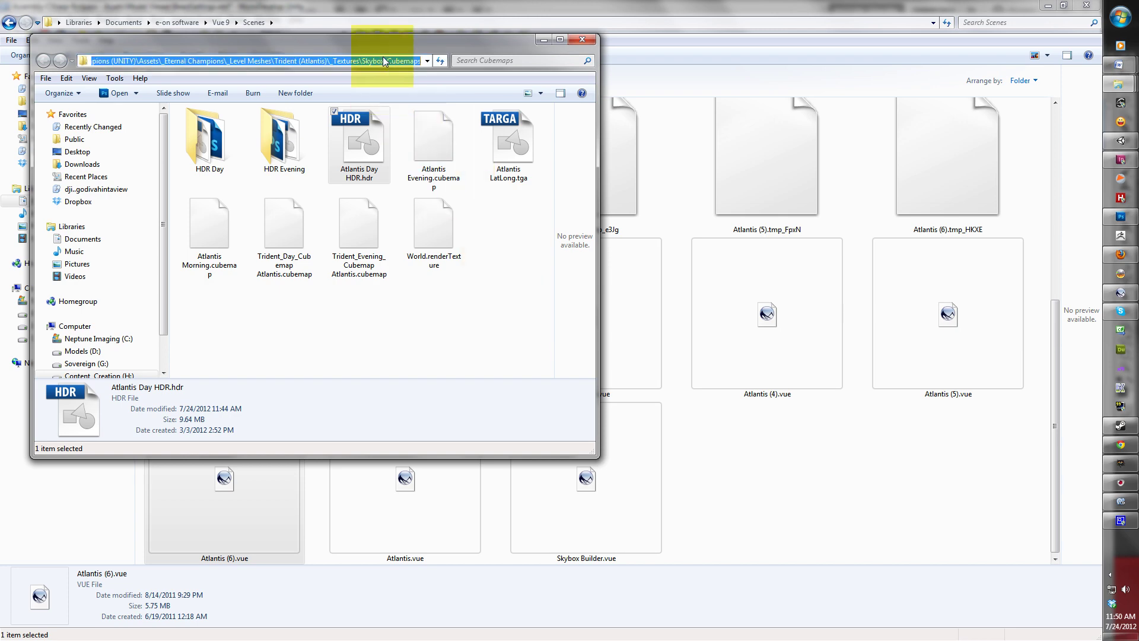
Step: Paste the Cubemaps folder path into iblImageFile and end it with a backslash
key(alt+Tab)
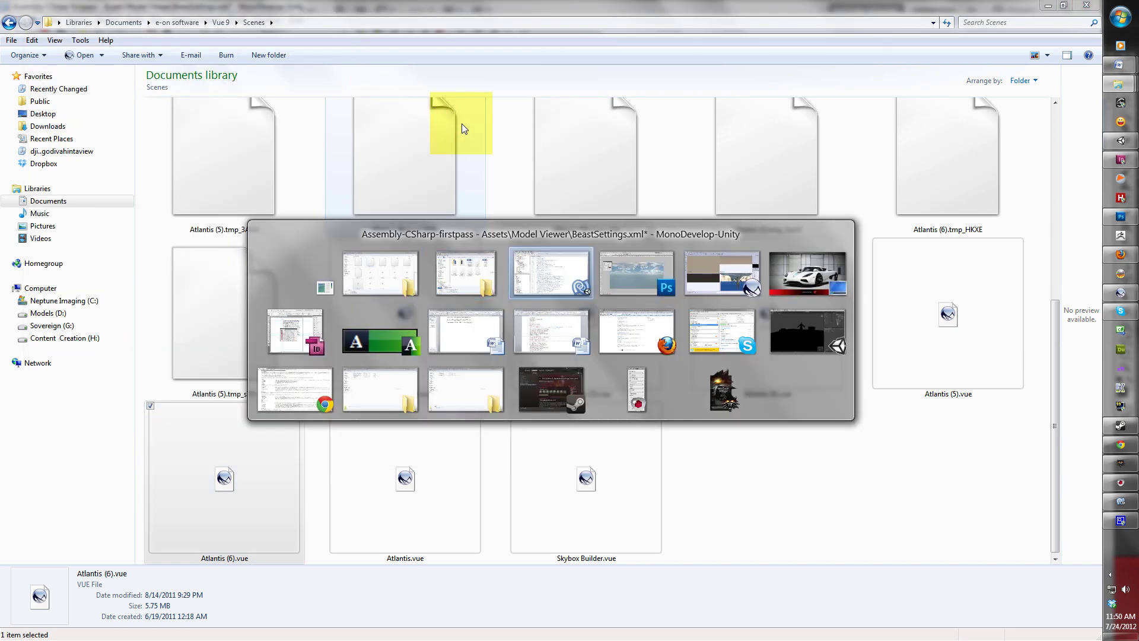
key(ctrl+v)
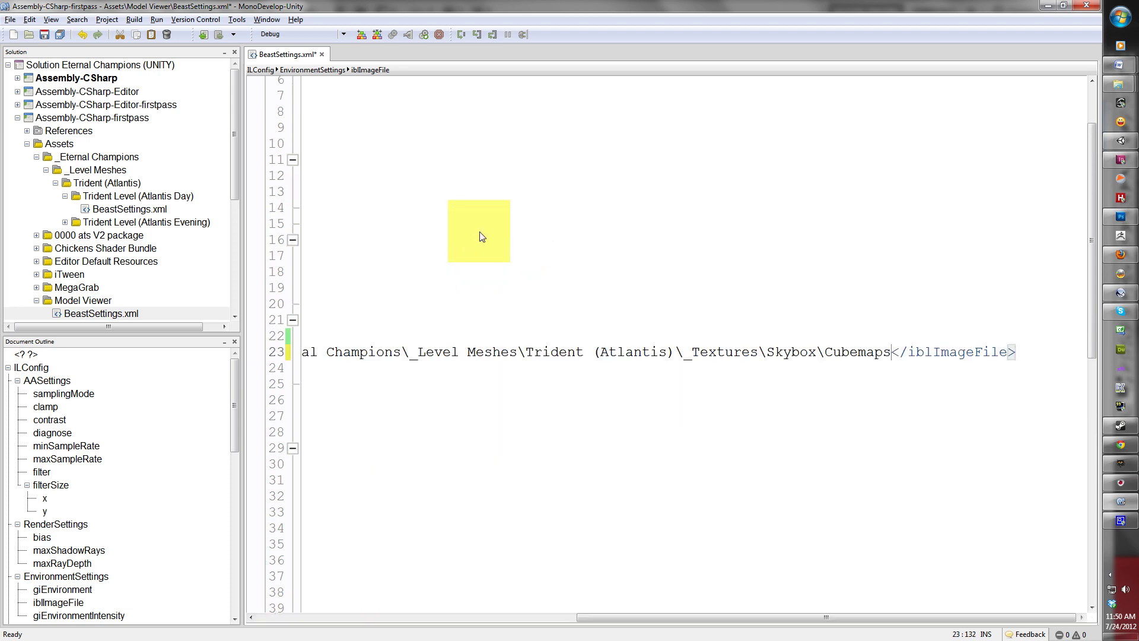
key(alt+Tab)
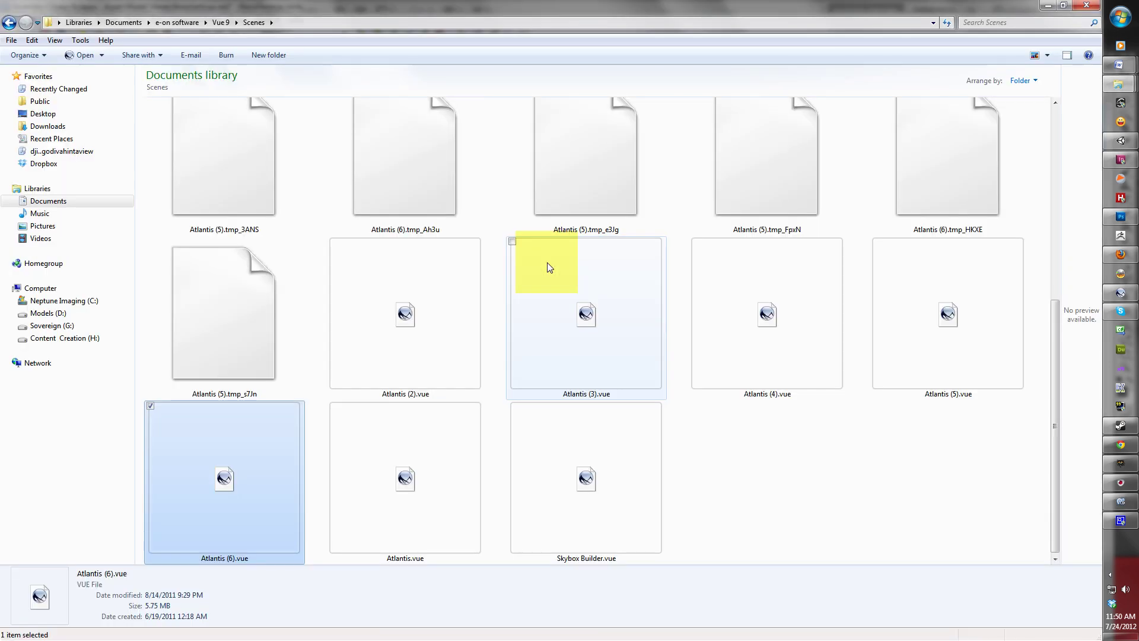
key(alt+Tab)
click(547, 263)
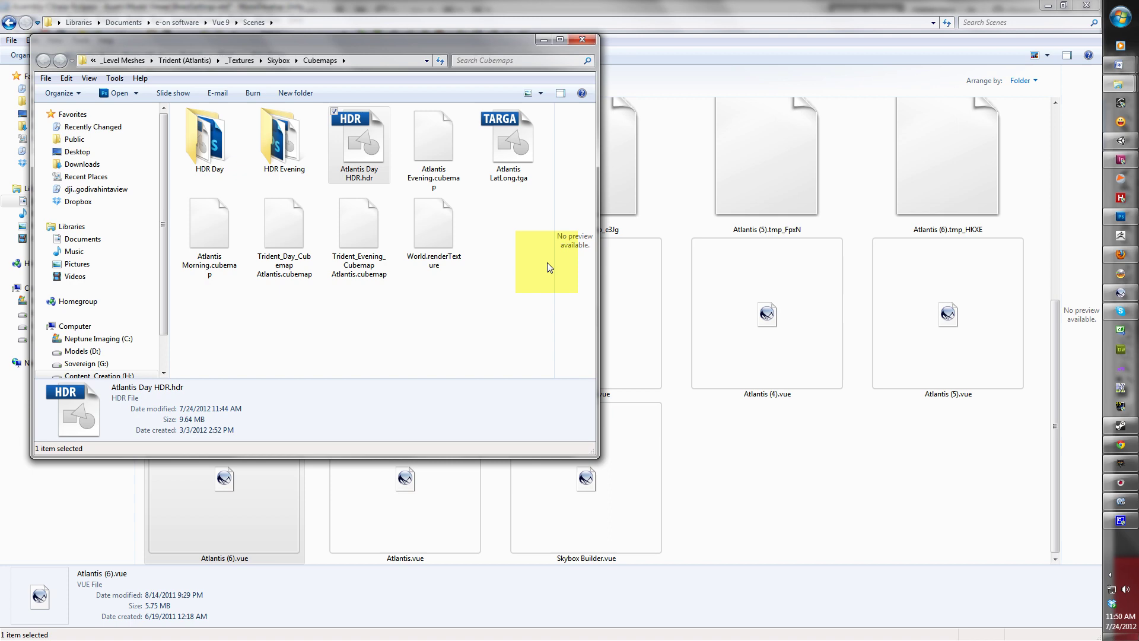
key(alt+Tab)
key(alt+Tab)
click(547, 262)
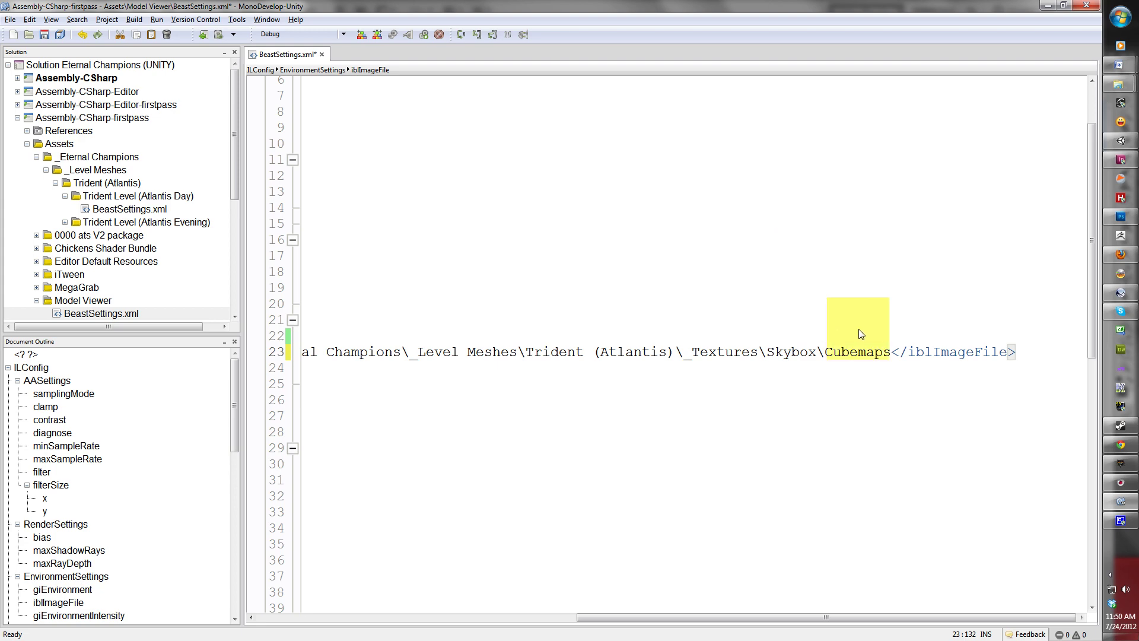
key(alt+Tab)
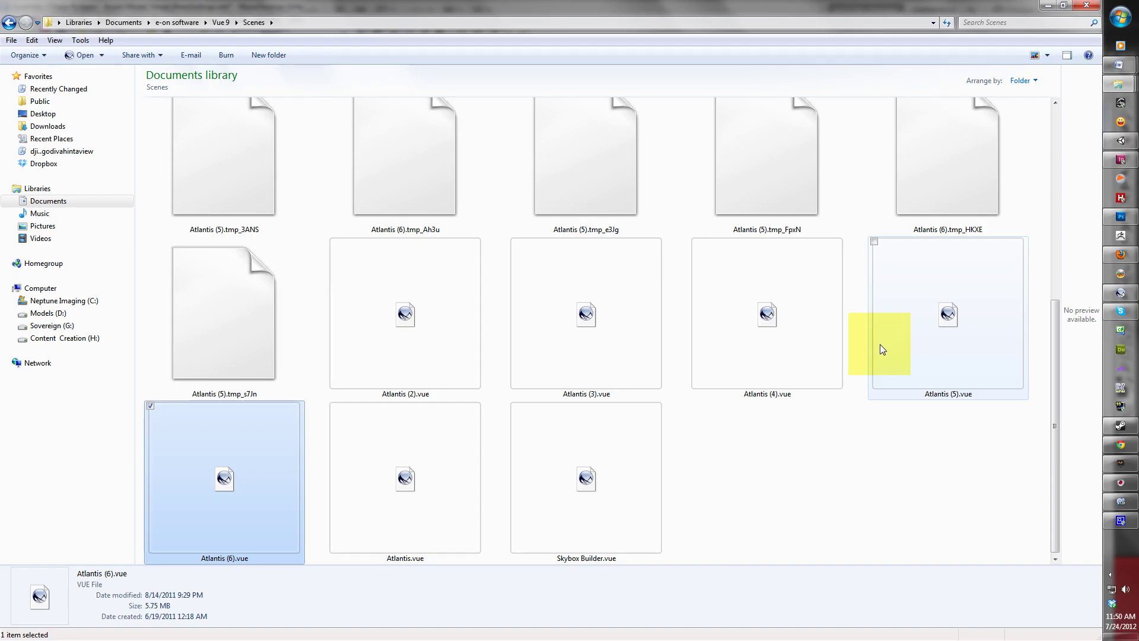
key(alt+Tab)
click(533, 314)
key(alt+Tab)
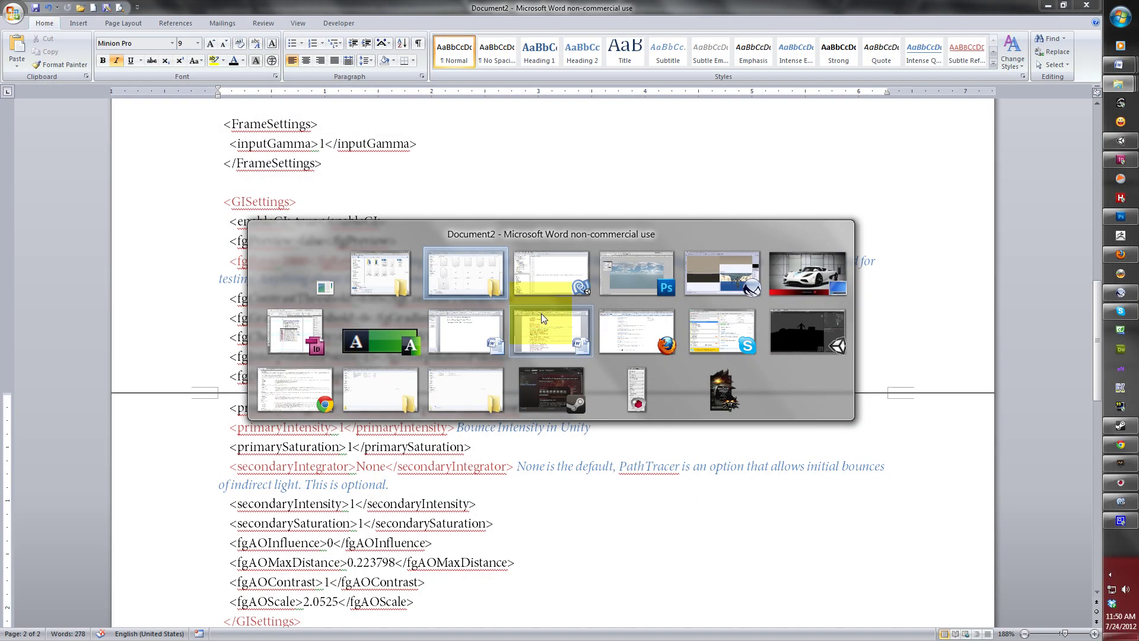
click(541, 313)
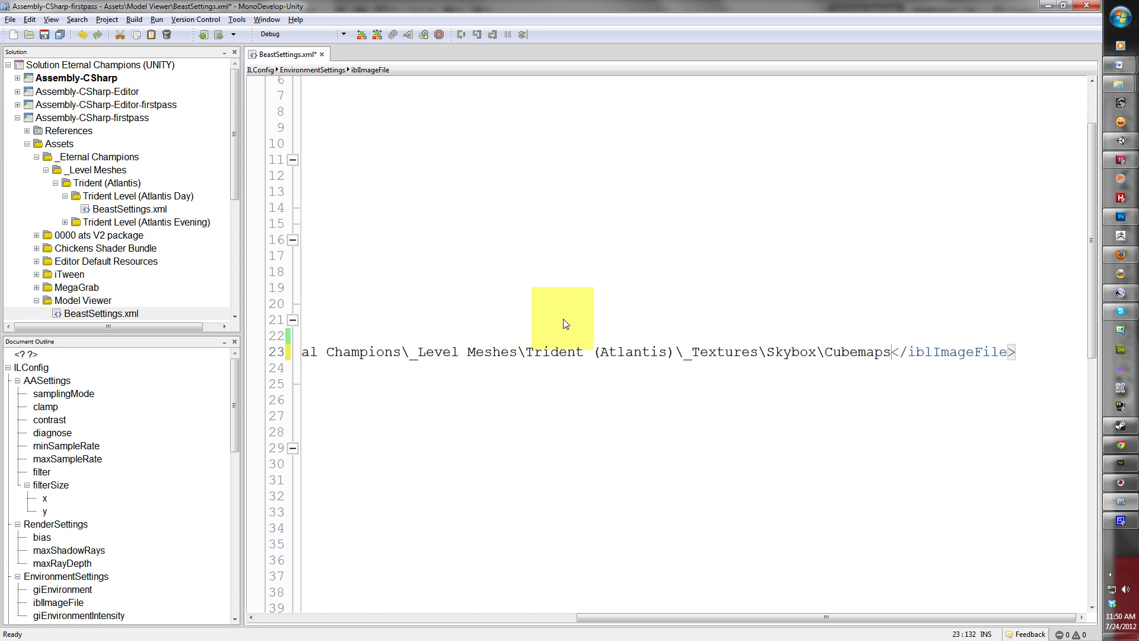
text(\)
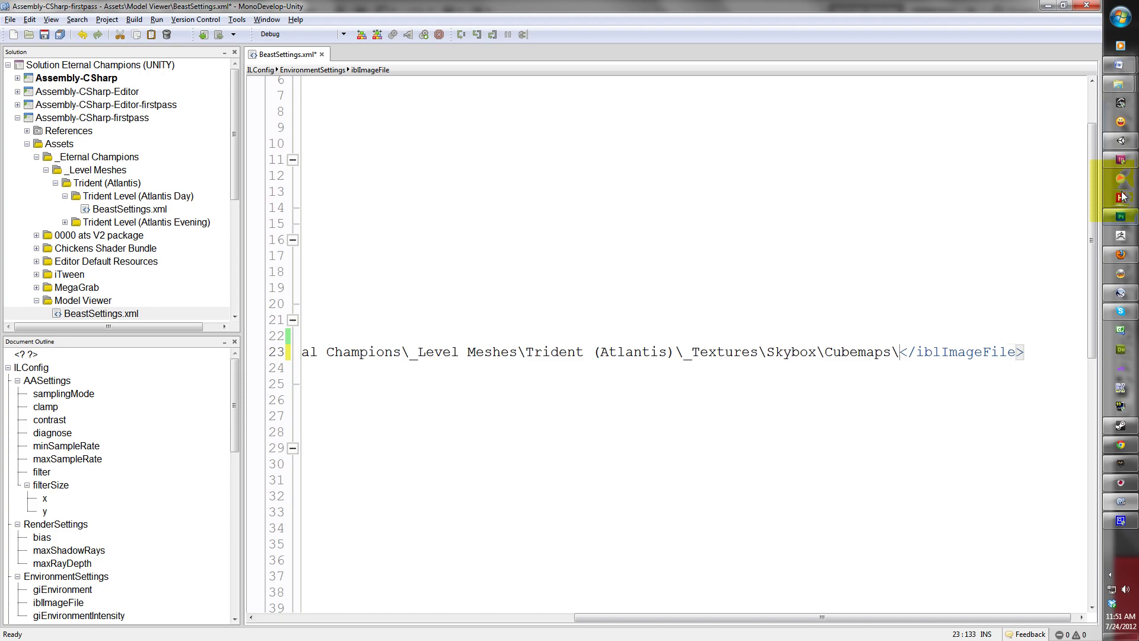
Step: Open the Trident Level (Atlantis Day) BeastSettings file from Unity's Project panel
click(1121, 141)
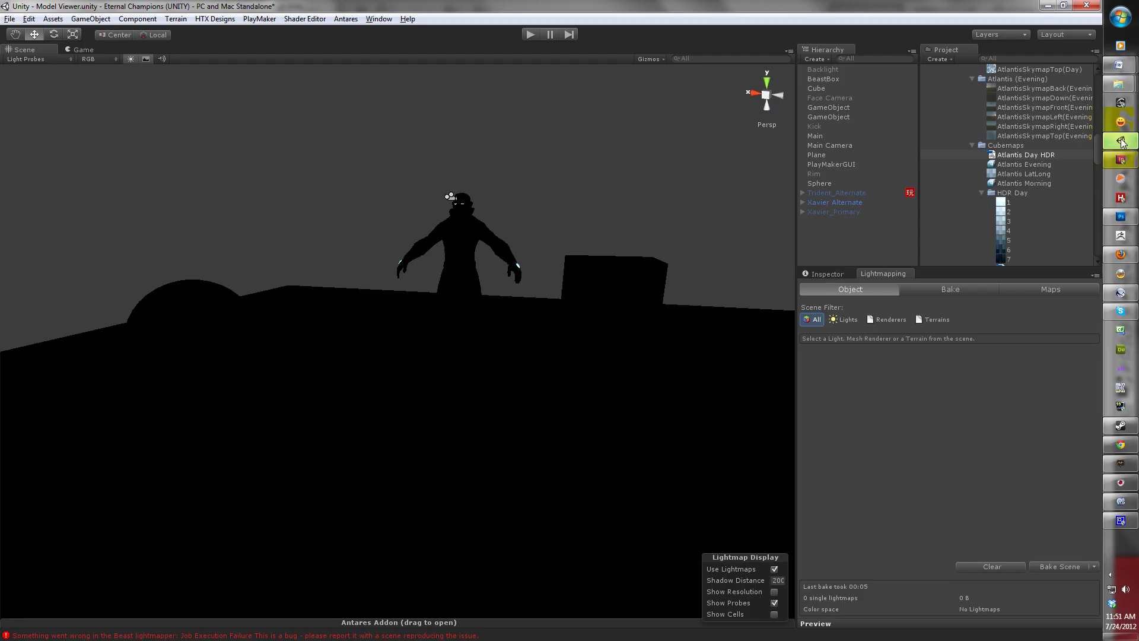
scroll(1028, 174, up, 8)
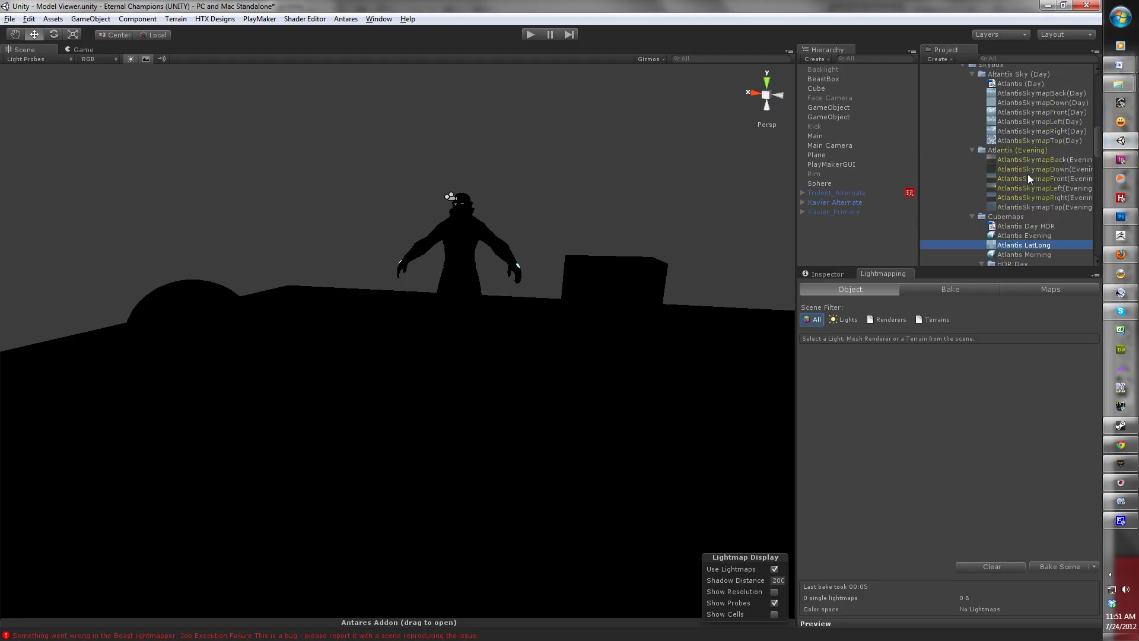
scroll(1028, 173, up, 10)
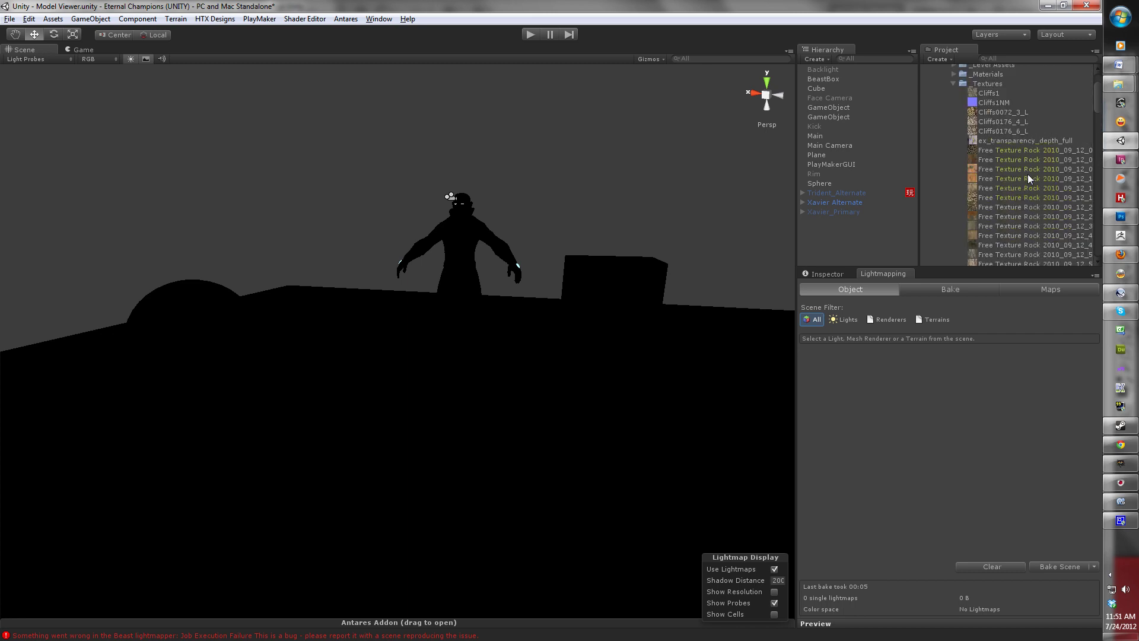
scroll(1028, 173, down, 15)
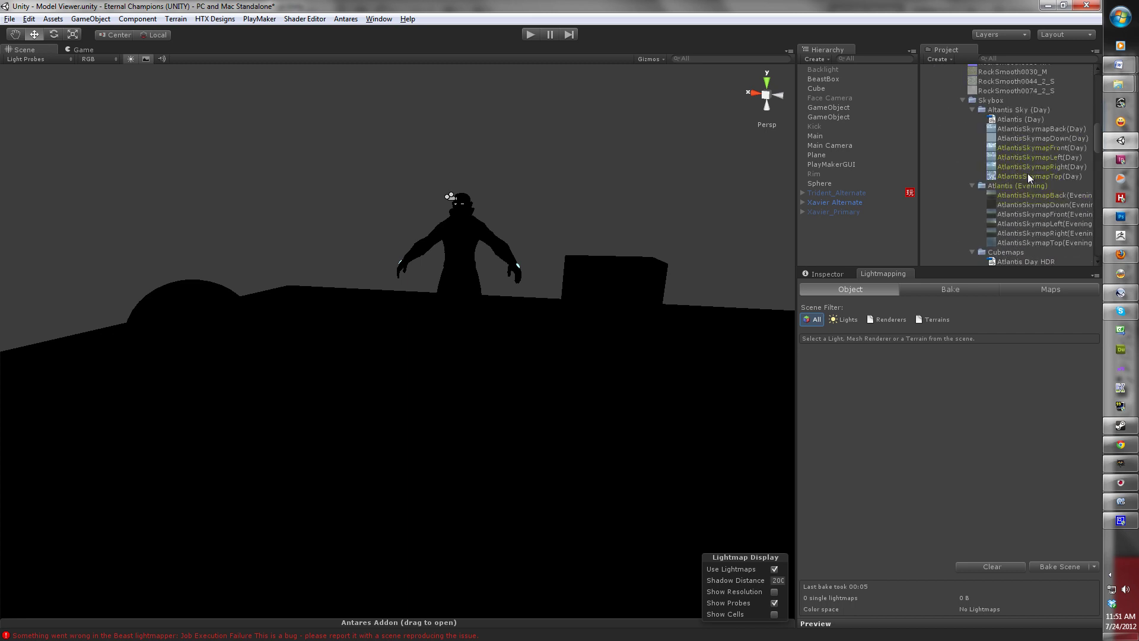
scroll(1027, 173, up, 4)
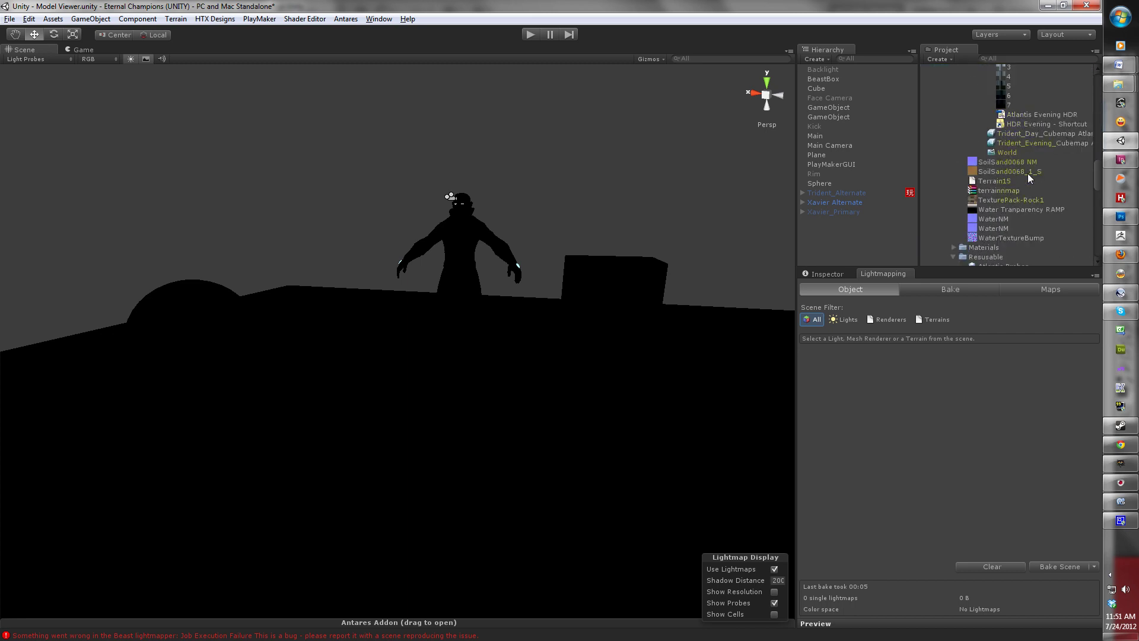
scroll(1027, 173, up, 6)
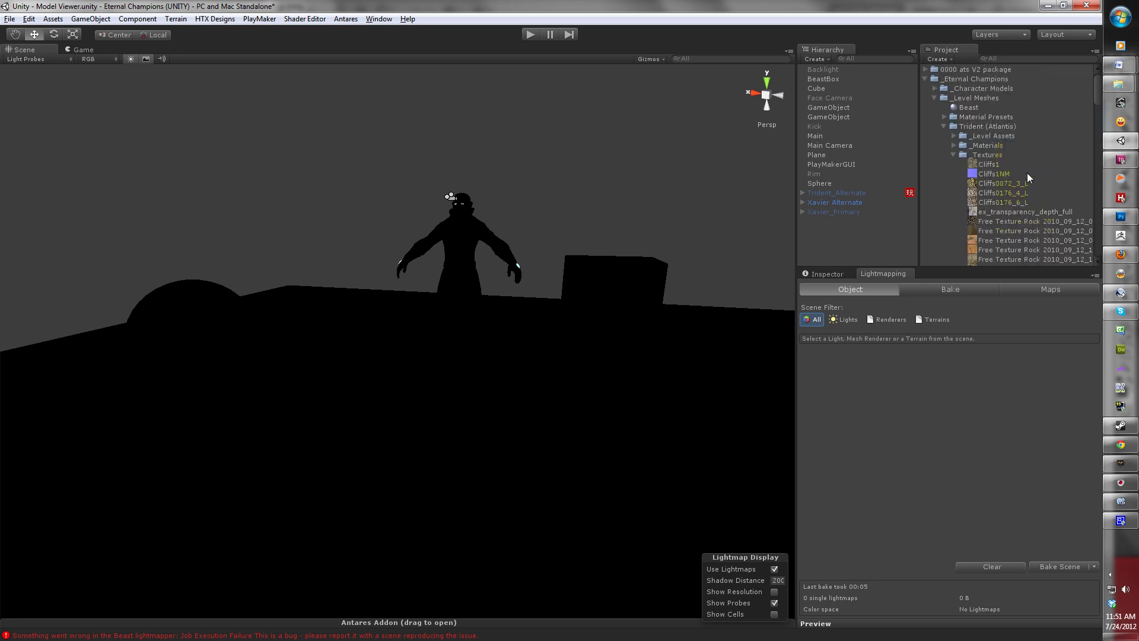
scroll(1027, 172, down, 15)
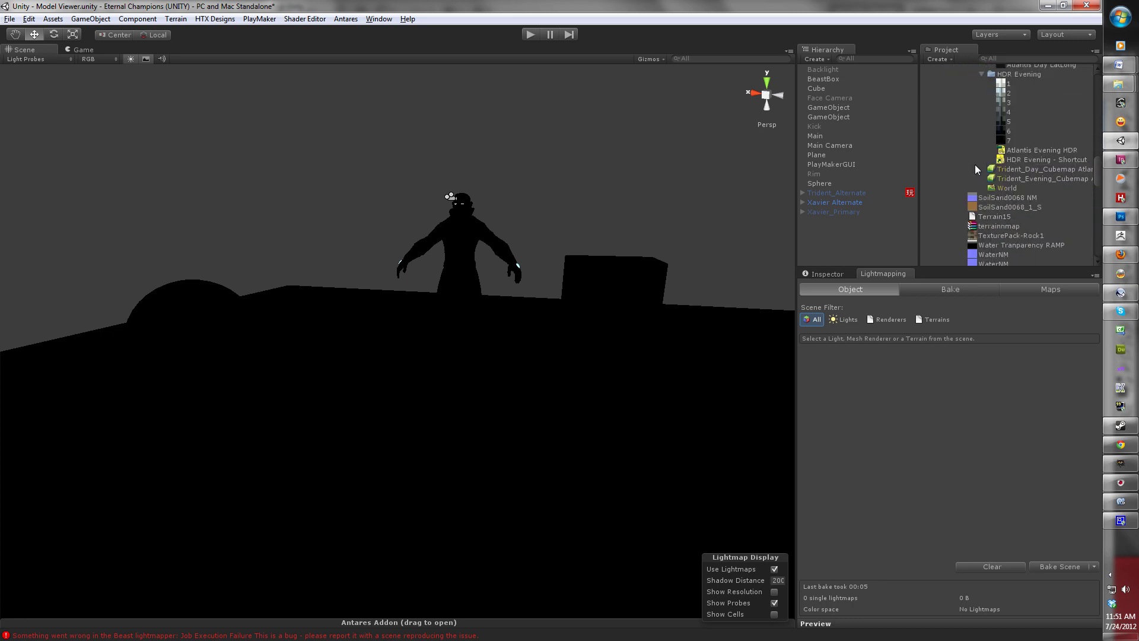
scroll(974, 169, down, 2)
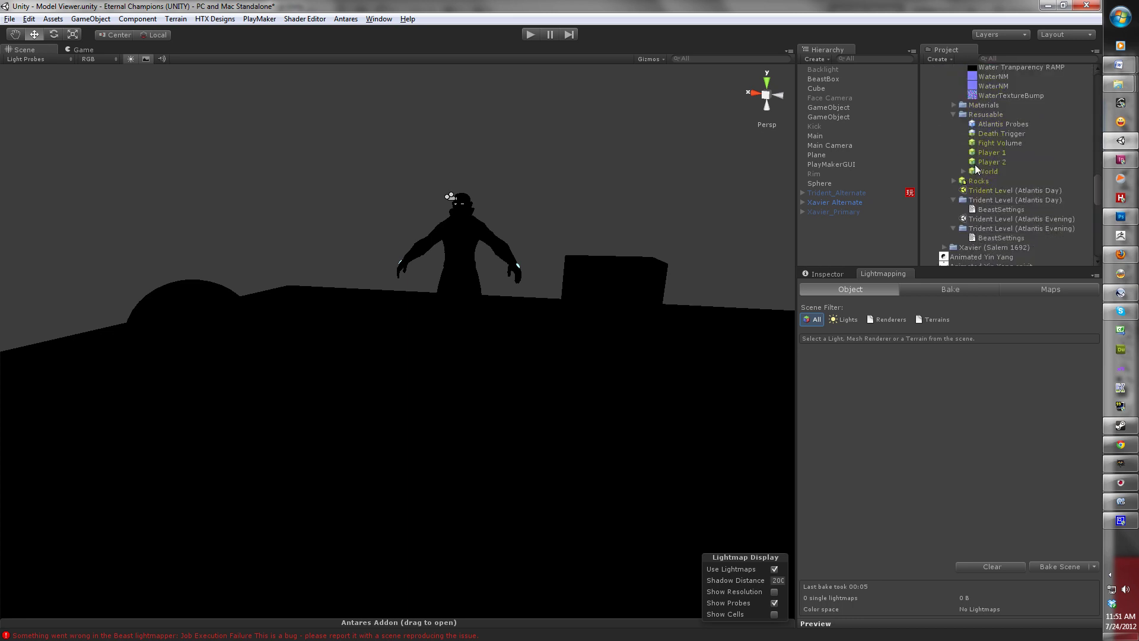
double_click(1001, 210)
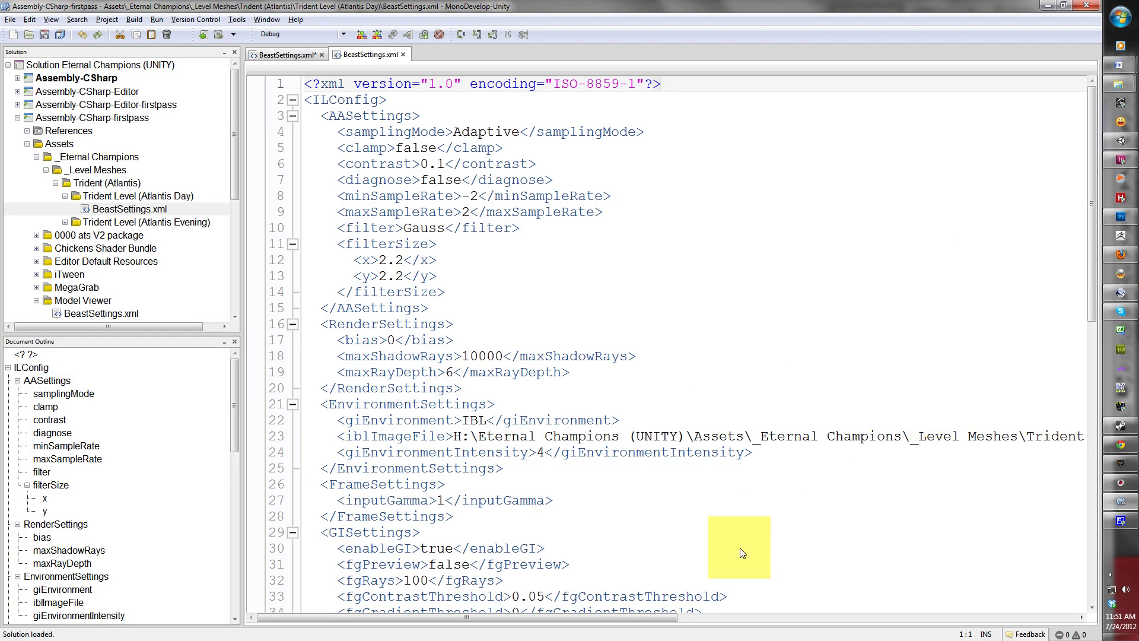
Step: Close the duplicate Atlantis Day BeastSettings.xml and bring the Atlantis Day HDR.hdr image forward in Photoshop
drag(667, 618, 807, 593)
click(404, 54)
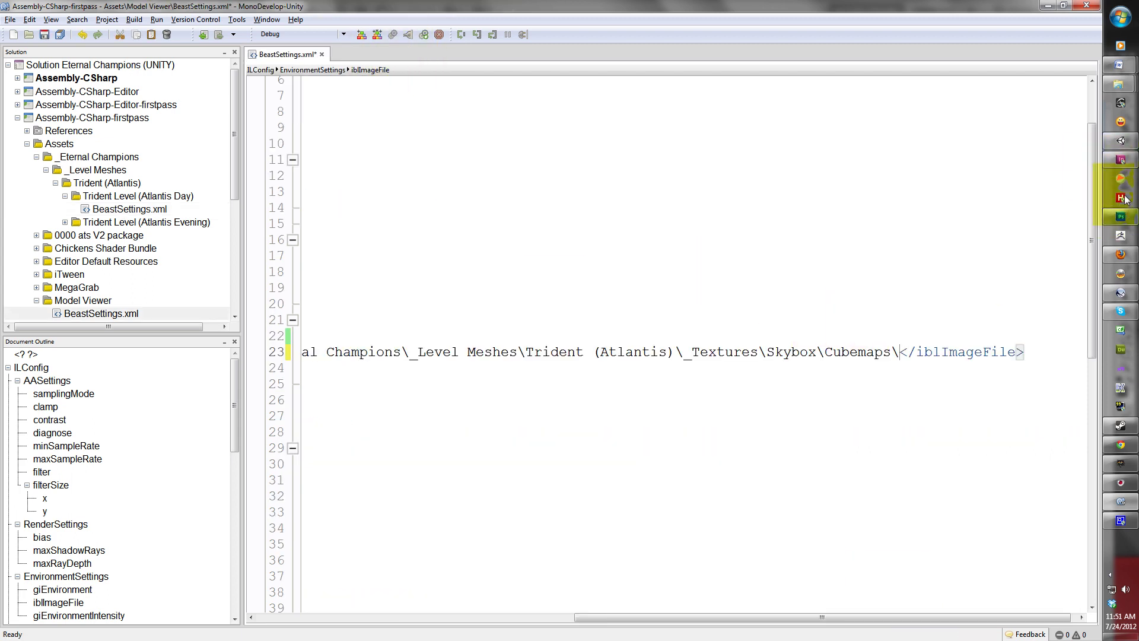
click(1121, 84)
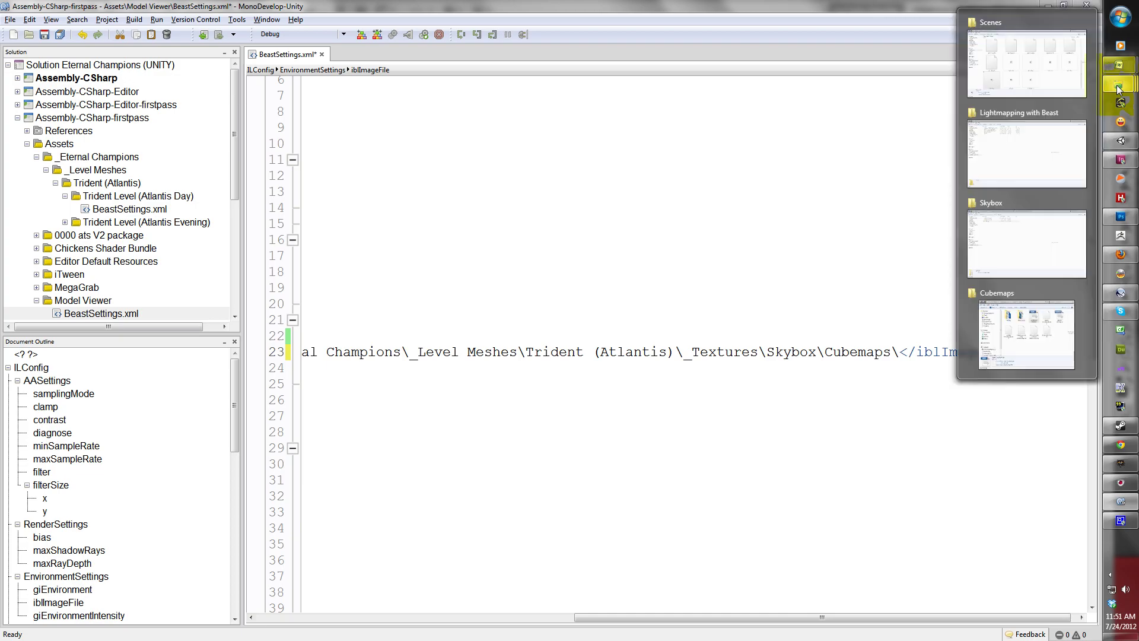
click(1121, 216)
Step: Close the HDR image in Photoshop and rename the file to AtlantisDayHDR.hdr in the Cubemaps folder
click(170, 47)
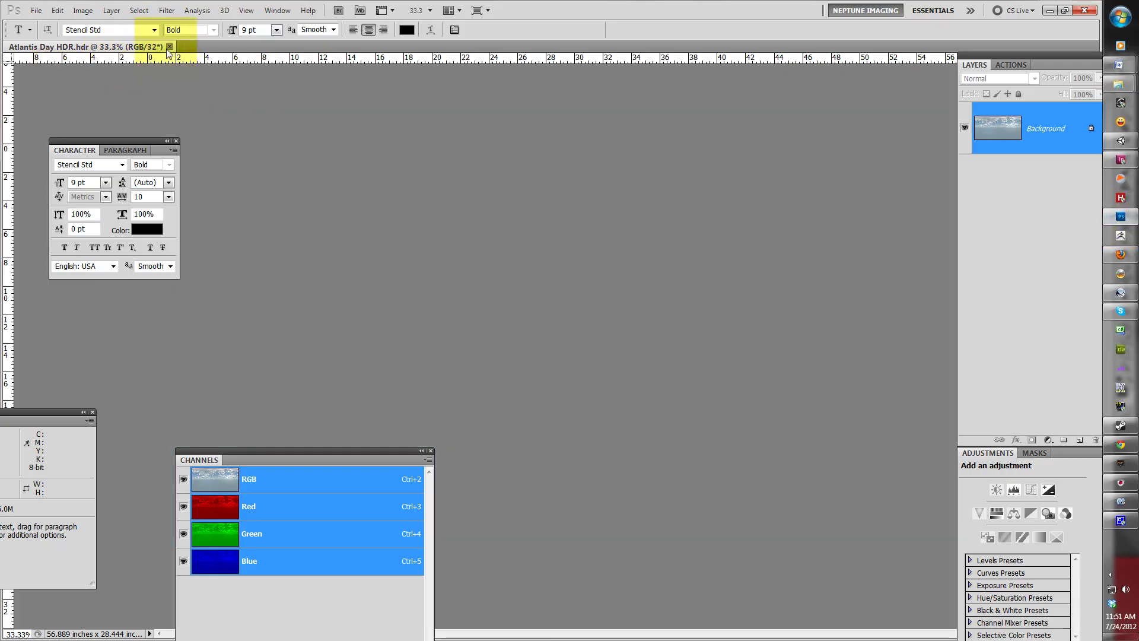
click(1121, 84)
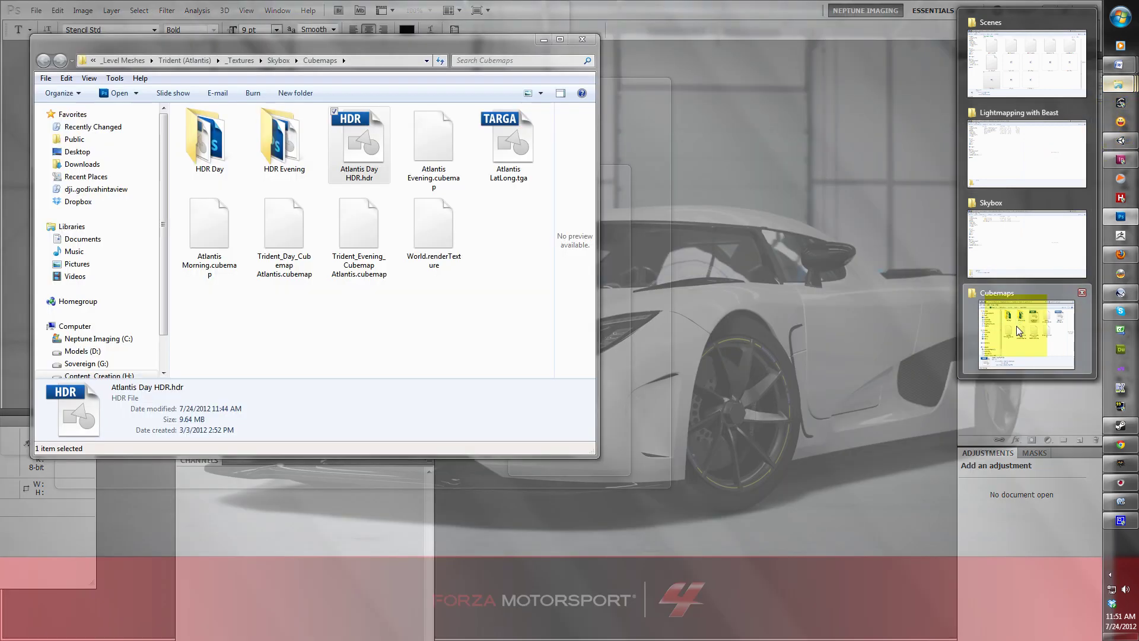
click(1017, 325)
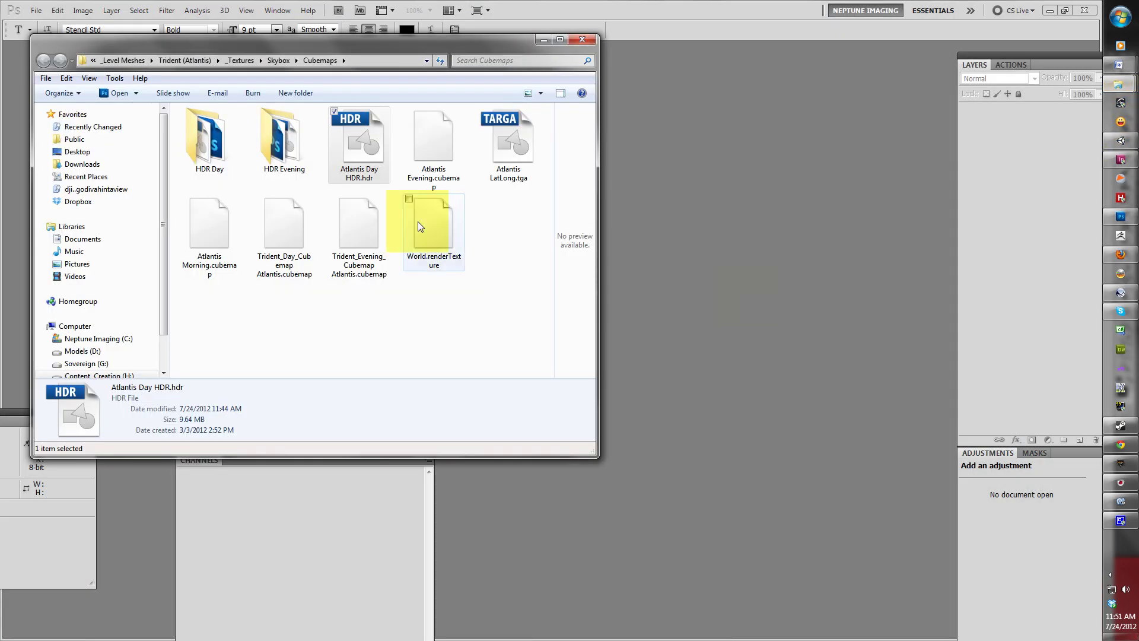
right_click(352, 171)
click(409, 439)
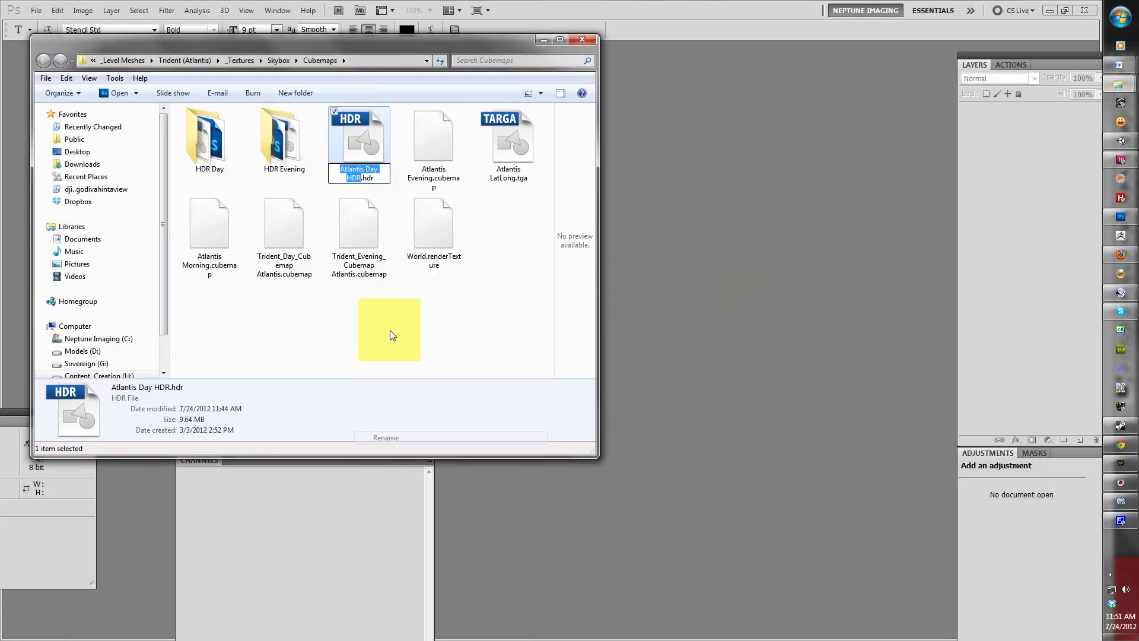
click(374, 172)
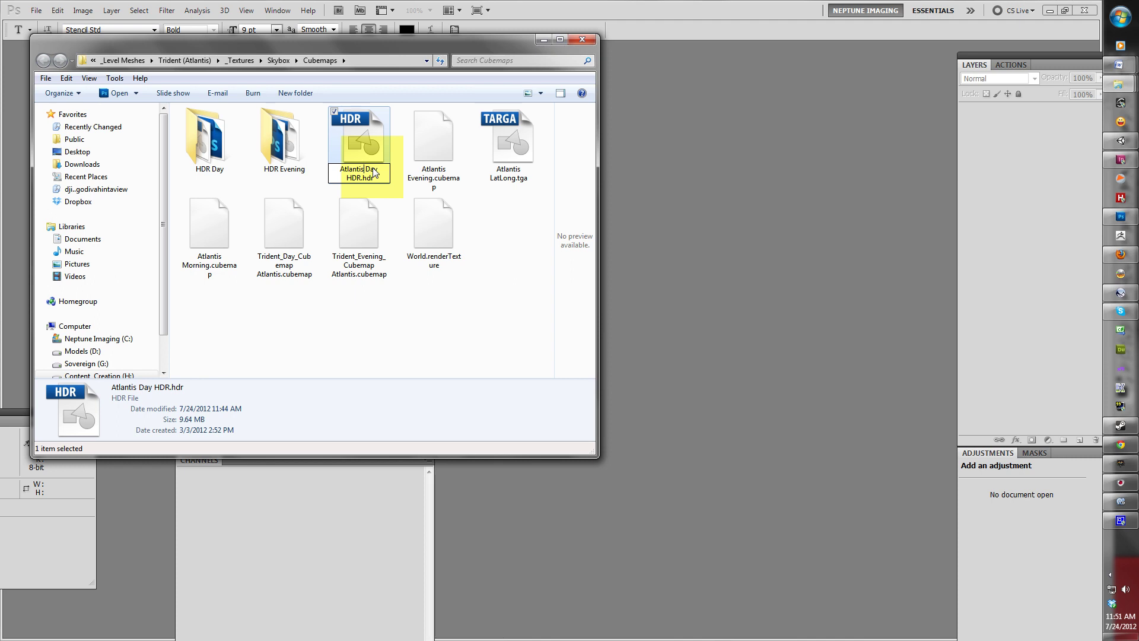
key(BackSpace)
key(BackSpace)
key(Return)
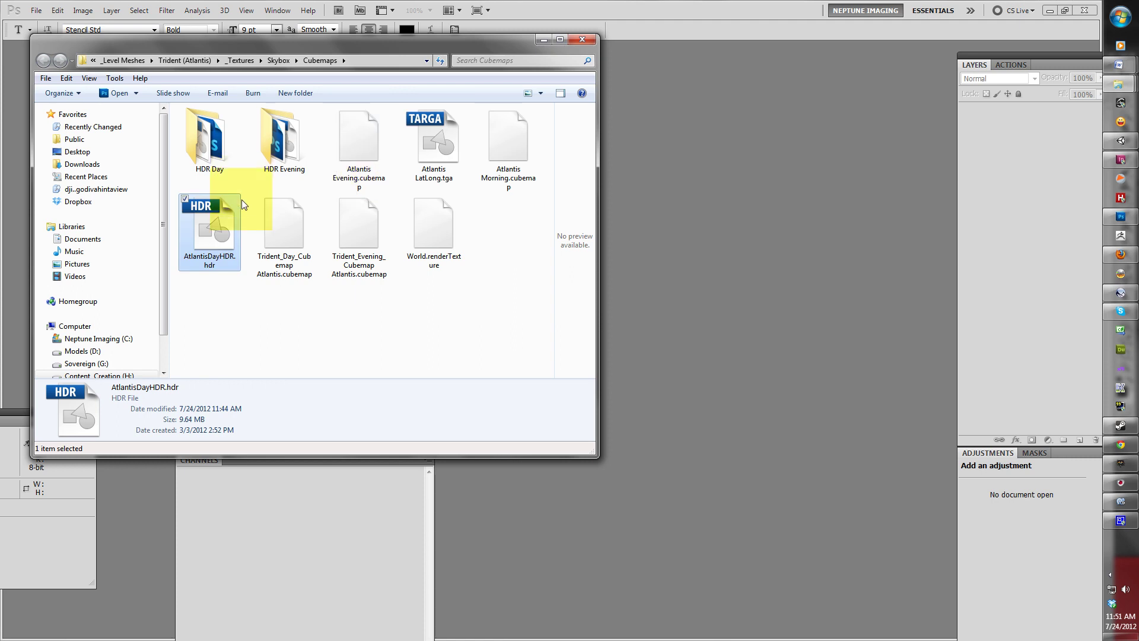
Step: Select the full AtlantisDayHDR.hdr file name for copying
right_click(211, 260)
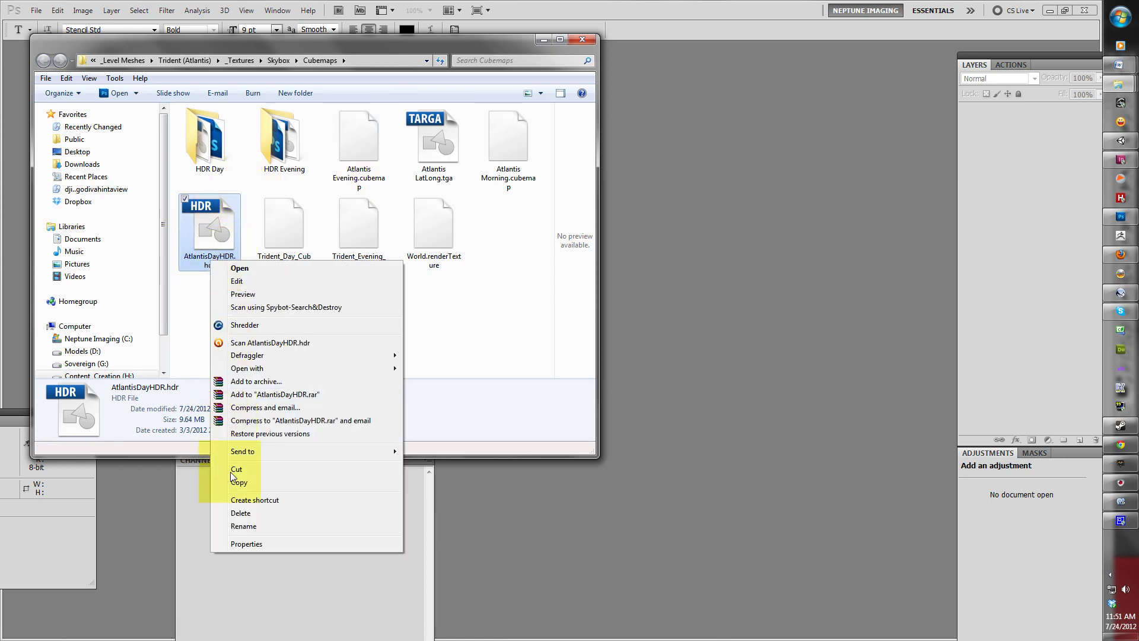
click(243, 526)
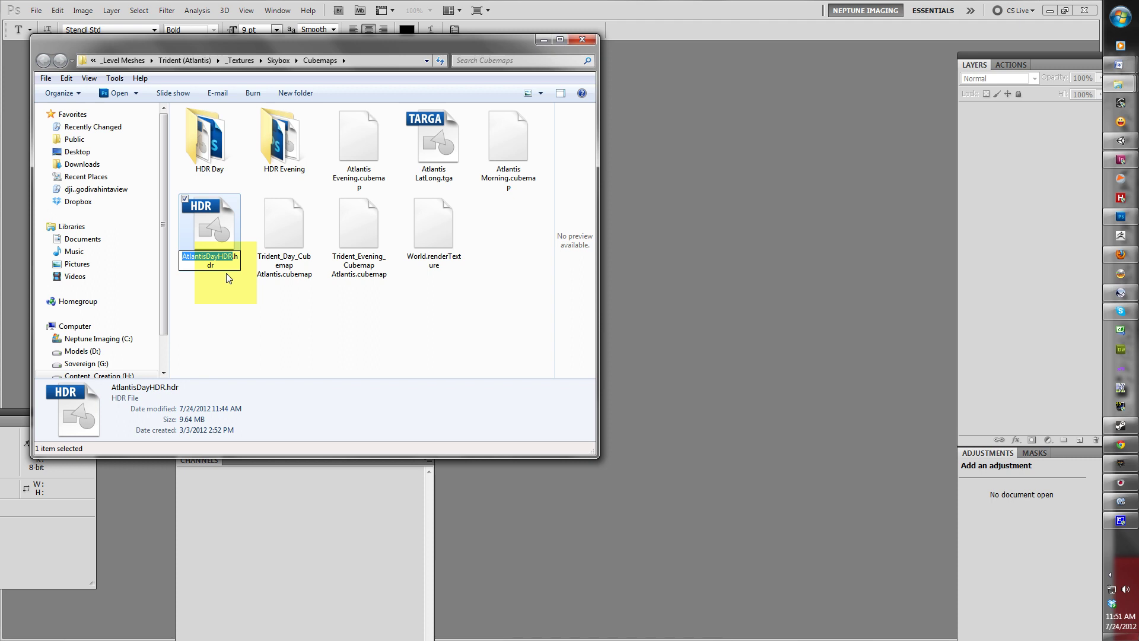
drag(226, 259, 180, 257)
key(ctrl+c)
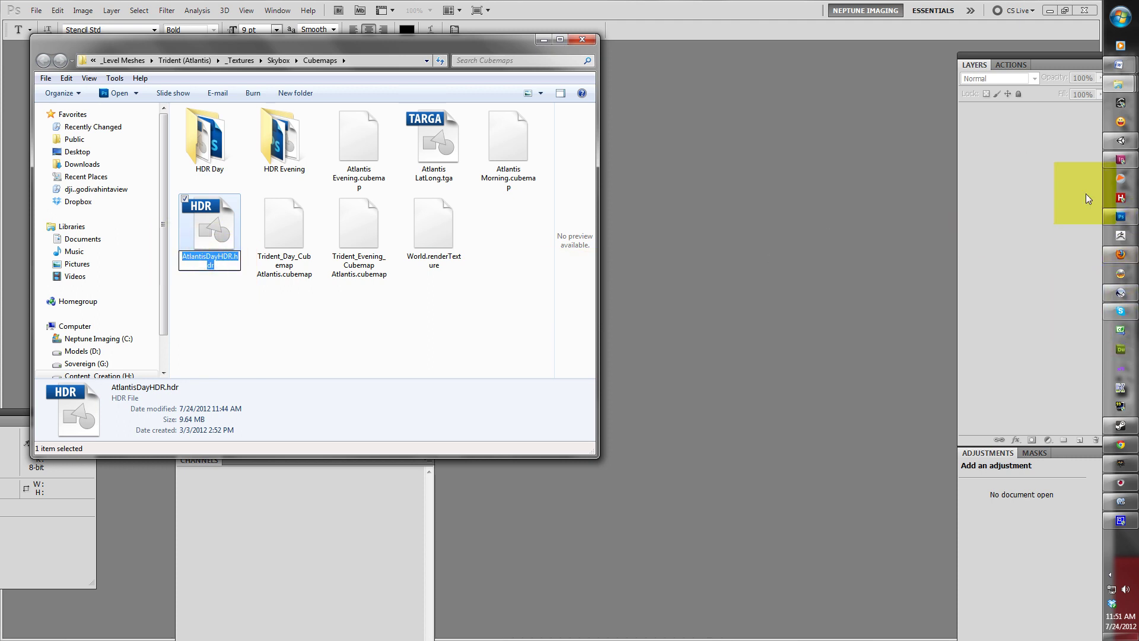
click(1121, 482)
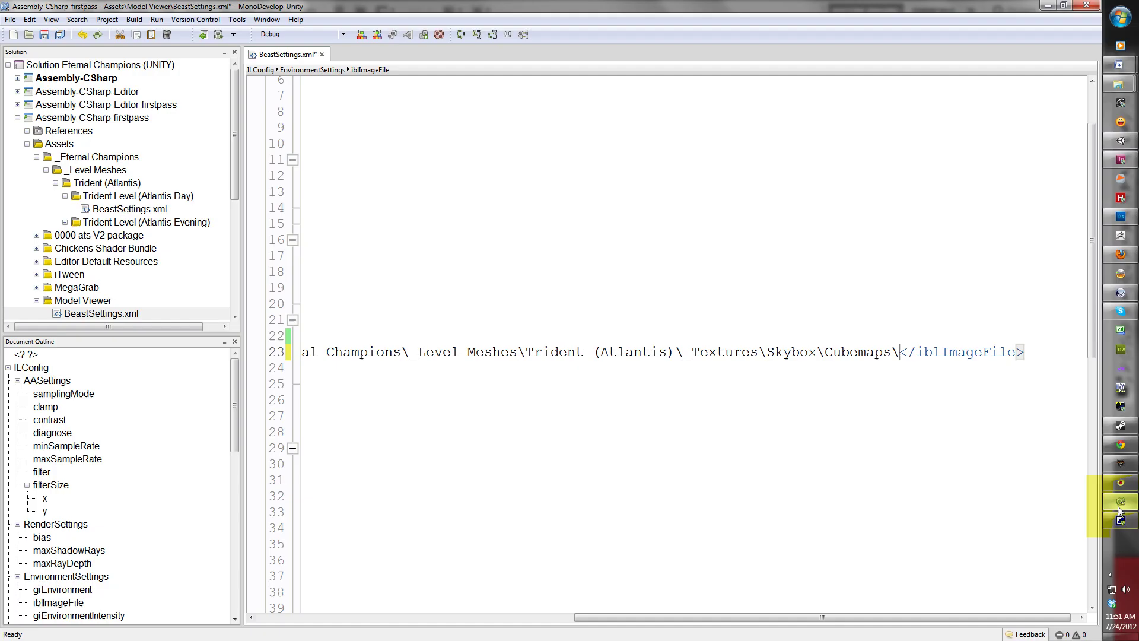
Step: Paste AtlantisDayHDR.hdr right after Cubemaps\ in the iblImageFile path
click(901, 359)
key(ctrl+v)
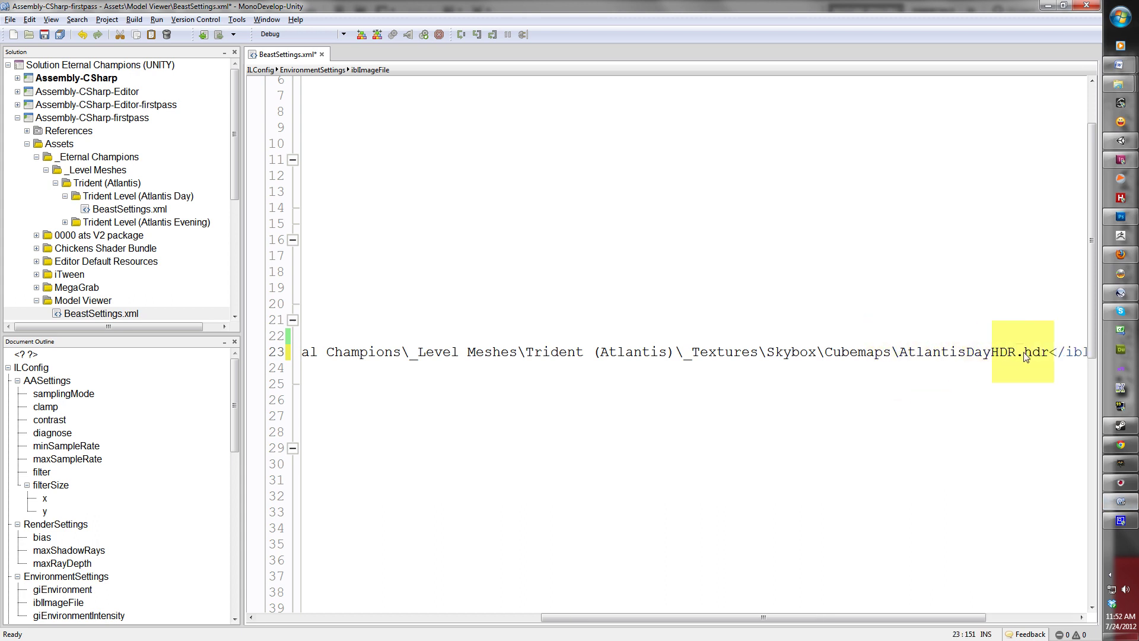
click(1119, 144)
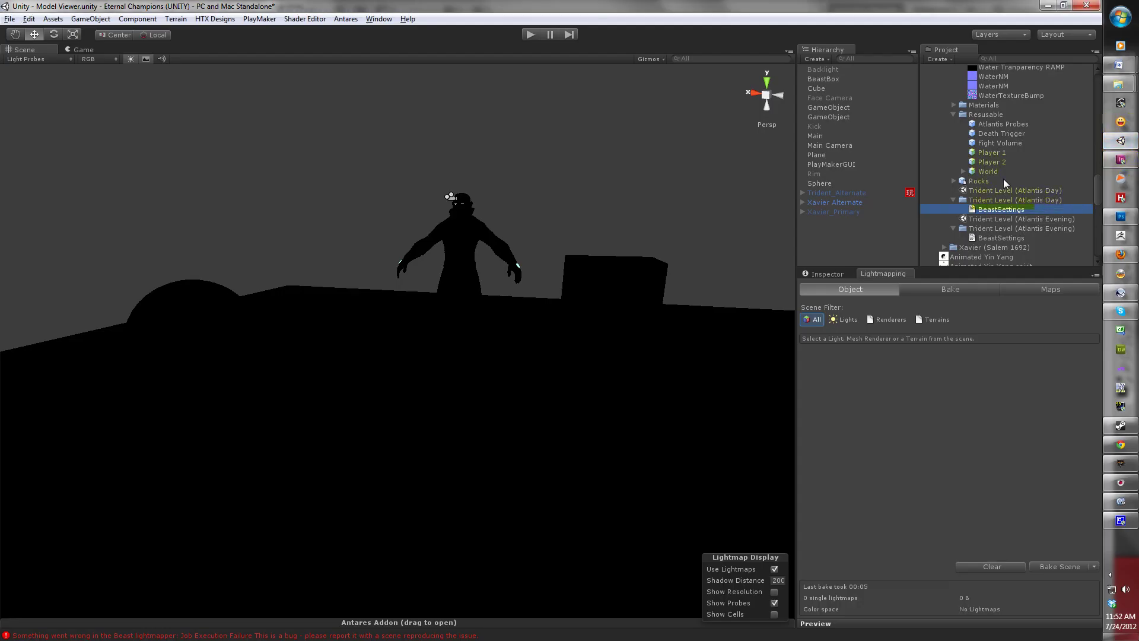
Step: Collapse the HDR Day folder in Unity's Project panel and return to BeastSettings.xml in MonoDevelop
scroll(1003, 179, down, 10)
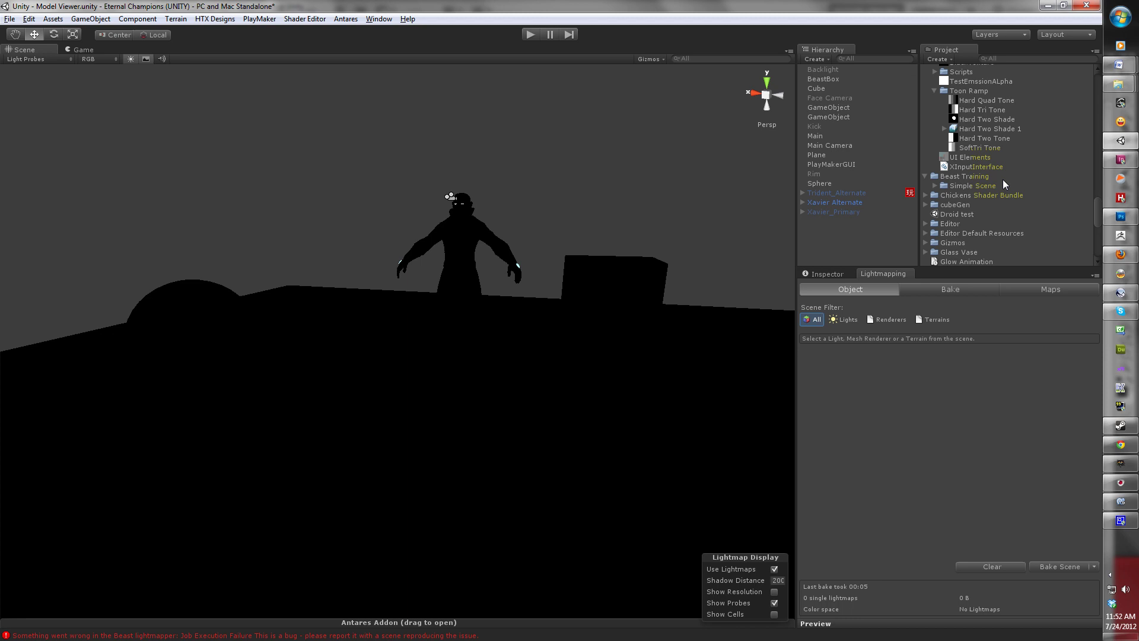
scroll(1002, 179, down, 15)
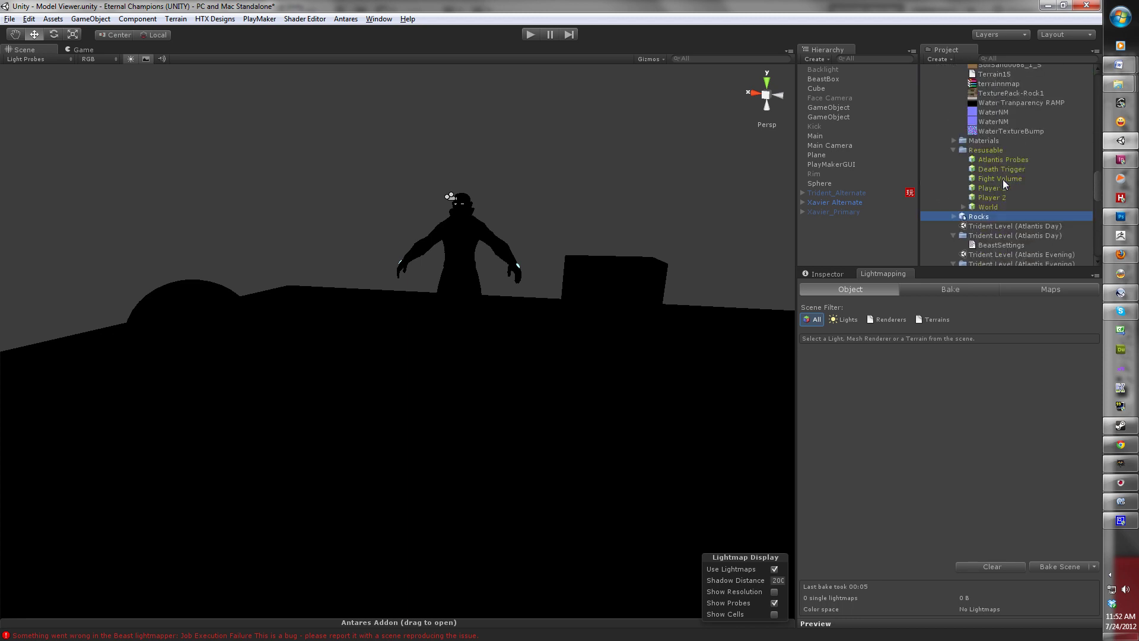
scroll(1003, 179, up, 6)
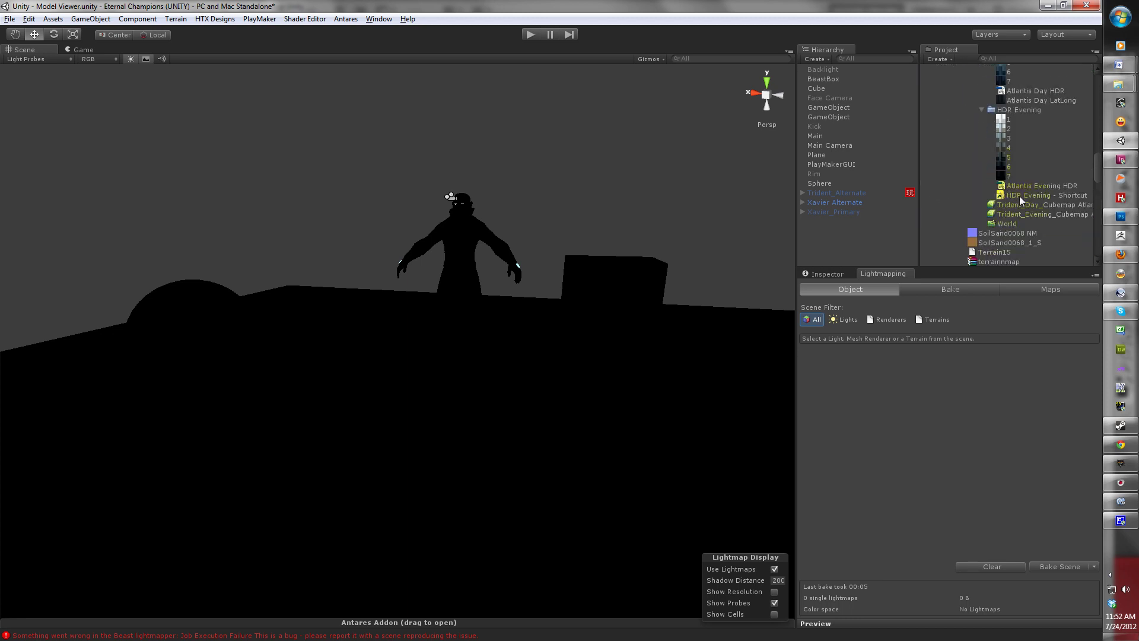
click(1027, 187)
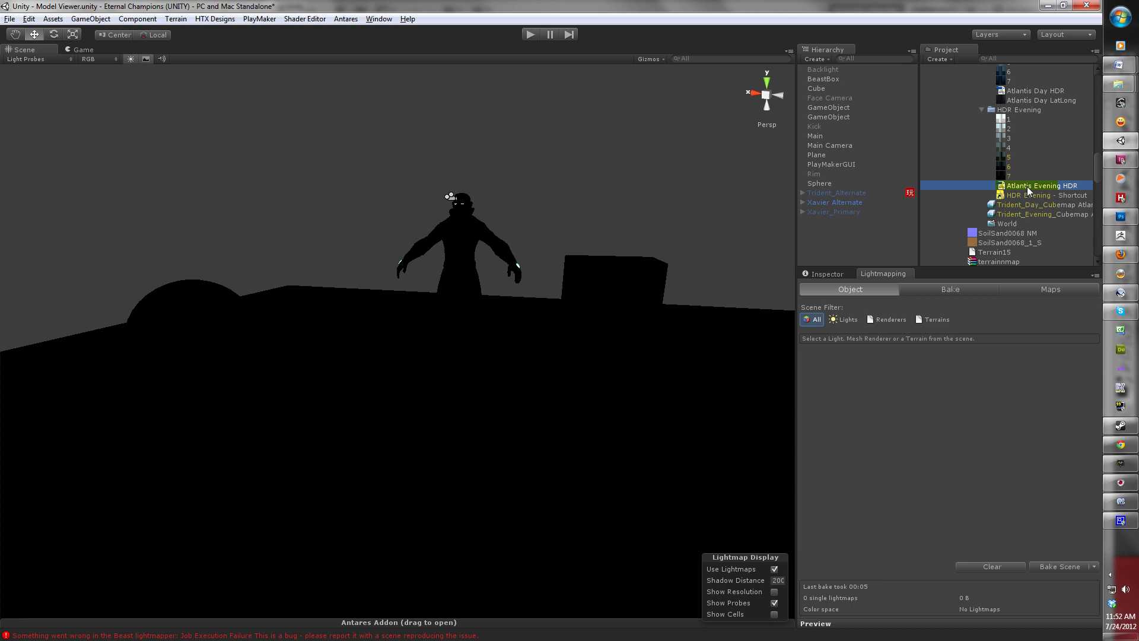
scroll(1028, 186, up, 2)
scroll(1029, 189, up, 2)
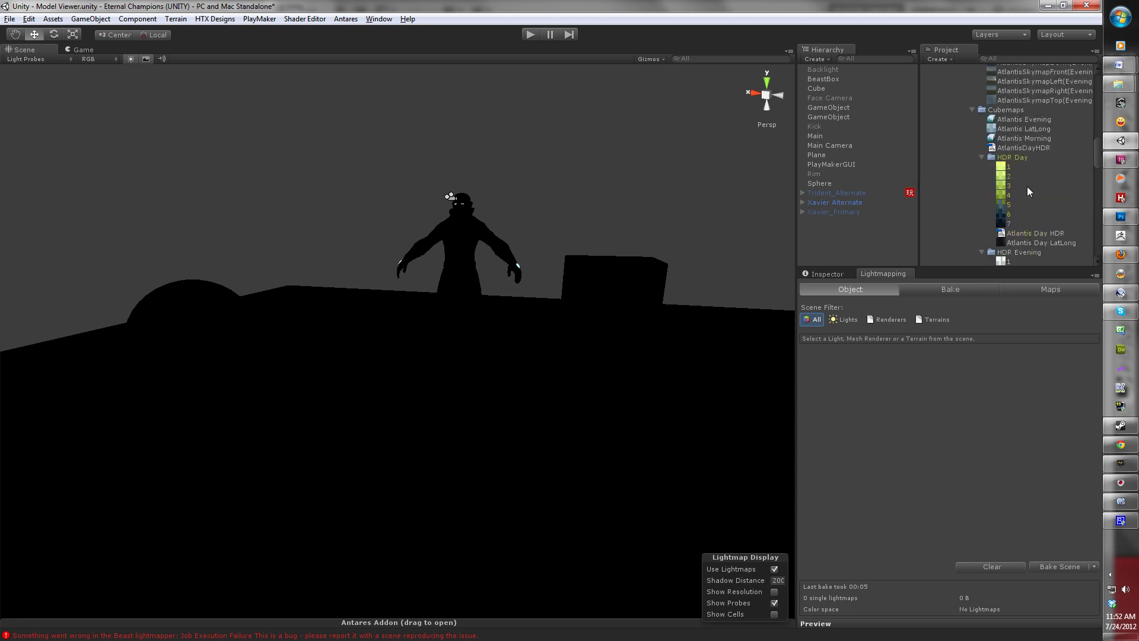
click(982, 158)
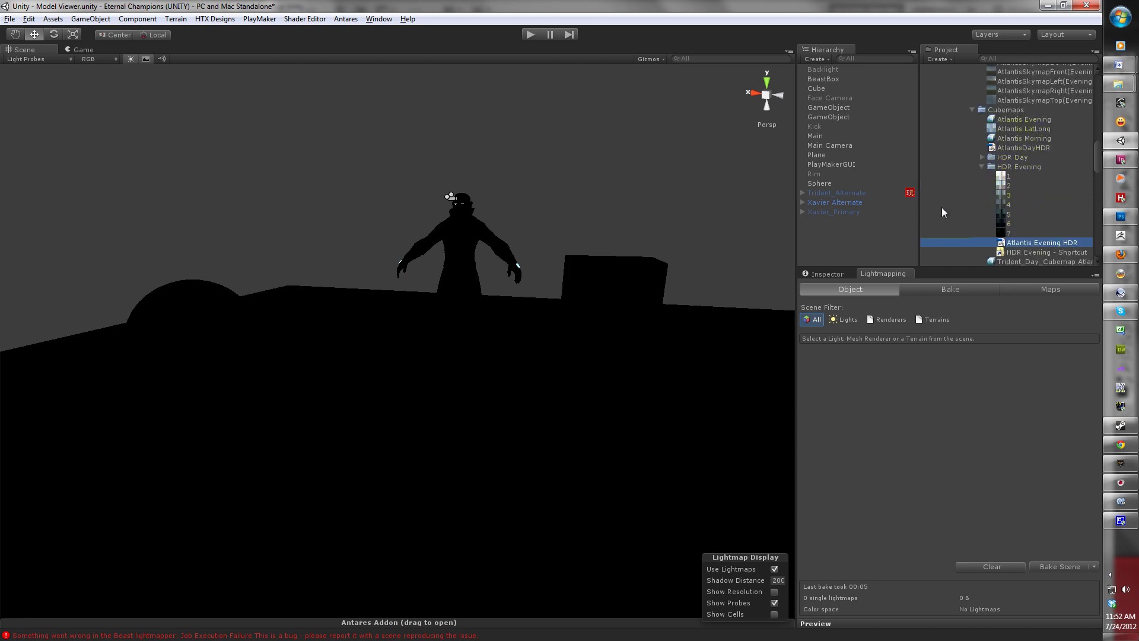
key(alt+Tab)
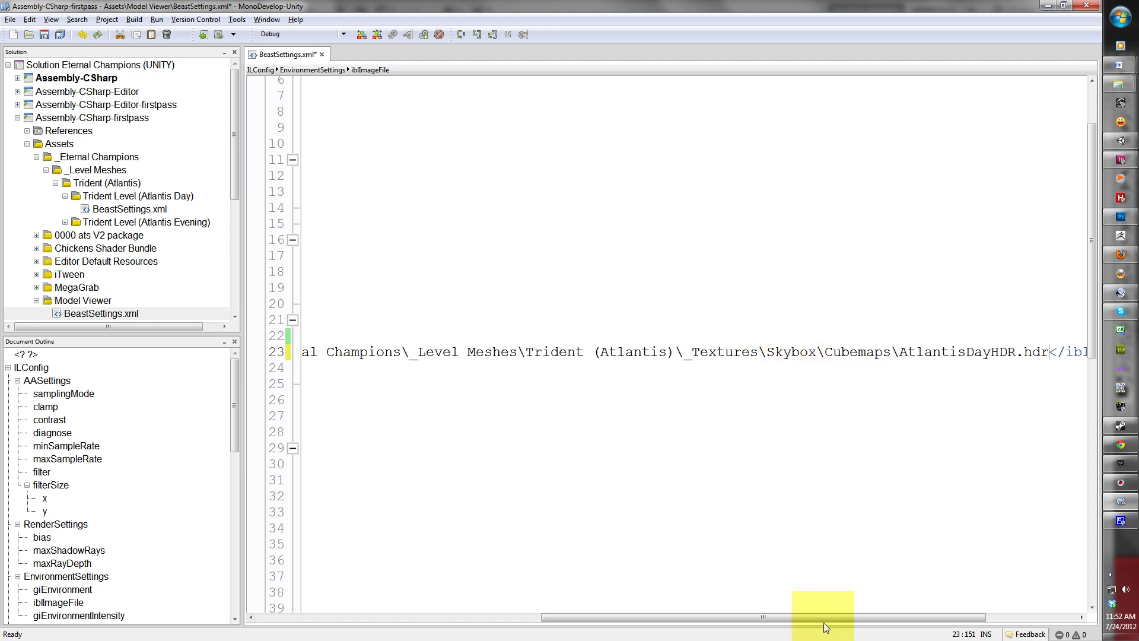
Step: Change line 24's giEnvironmentIntensity from 0 to 1, save BeastSettings.xml, and return to Unity
drag(824, 619, 547, 593)
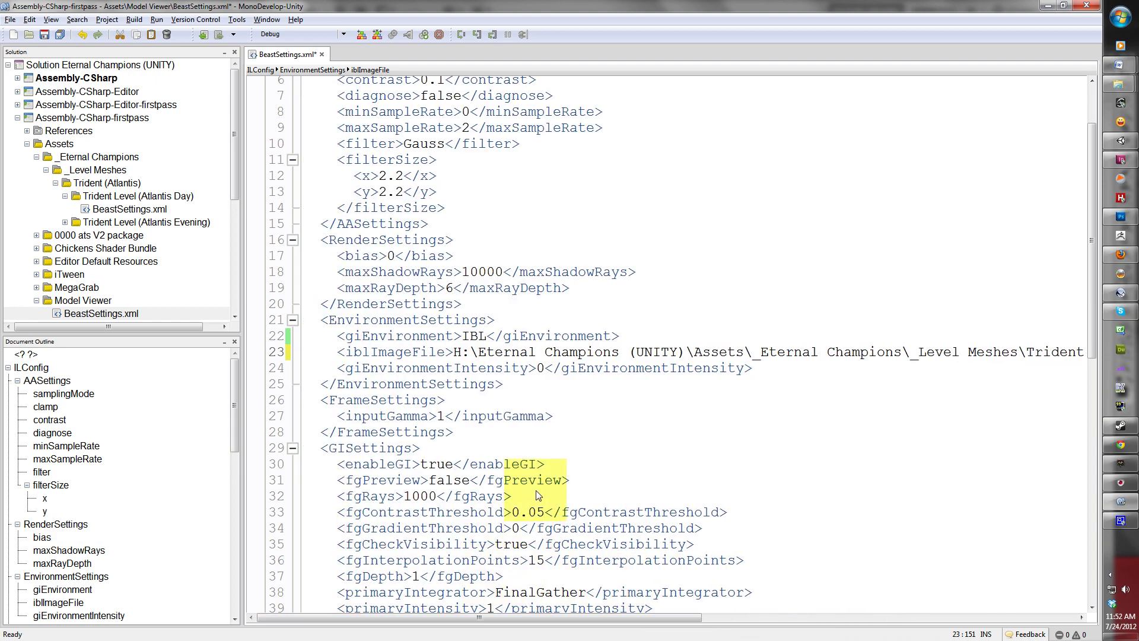
click(540, 369)
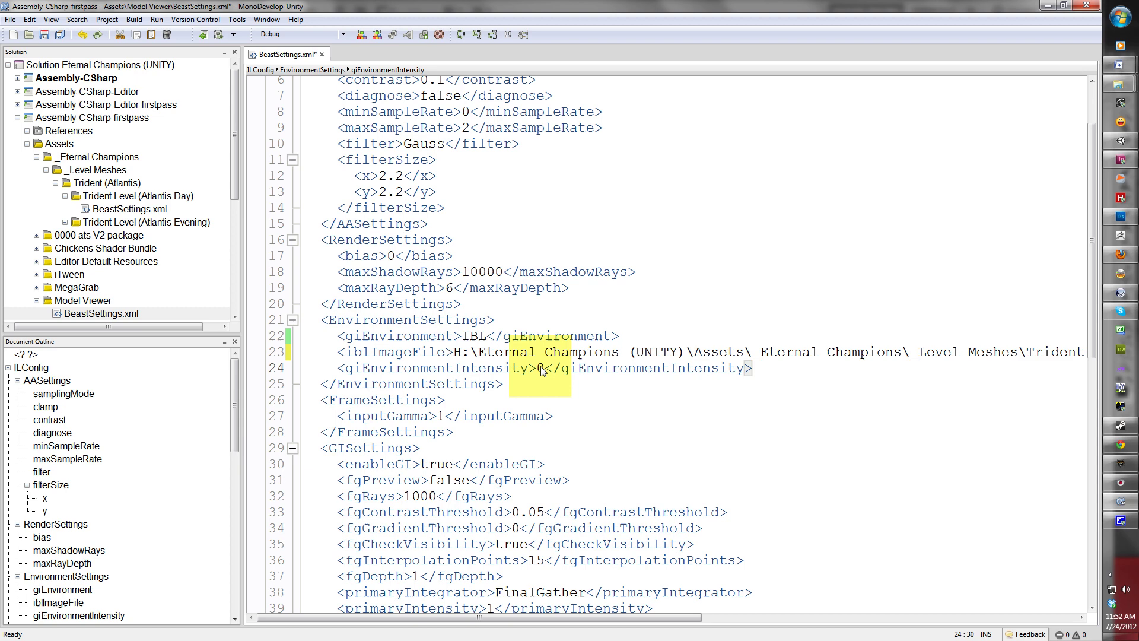
double_click(541, 369)
text(1)
key(ctrl+s)
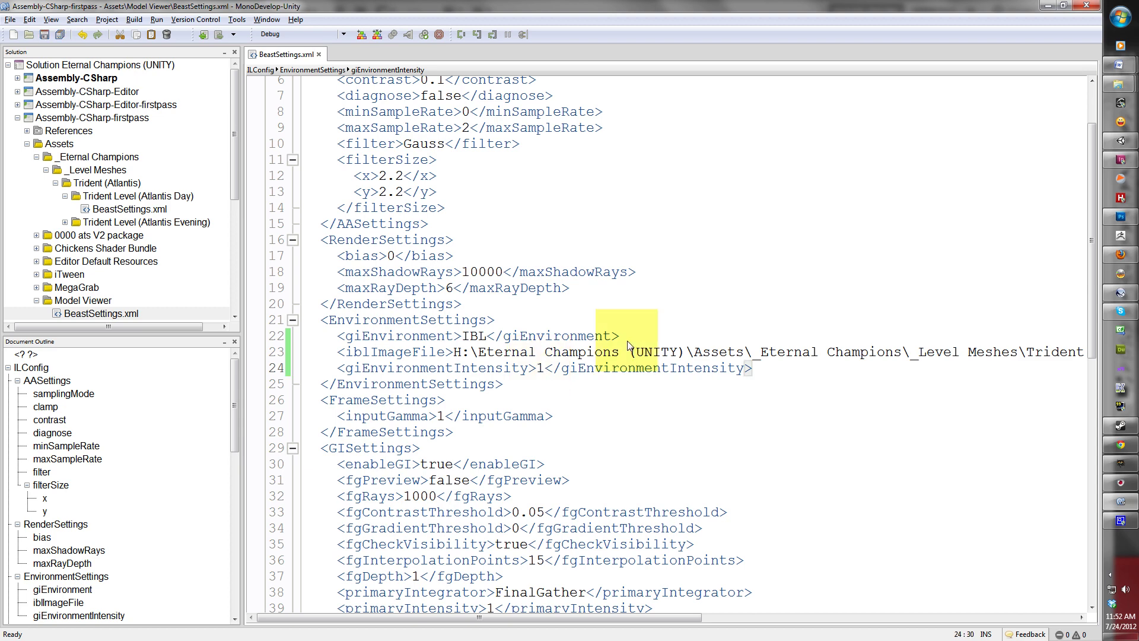
click(1123, 142)
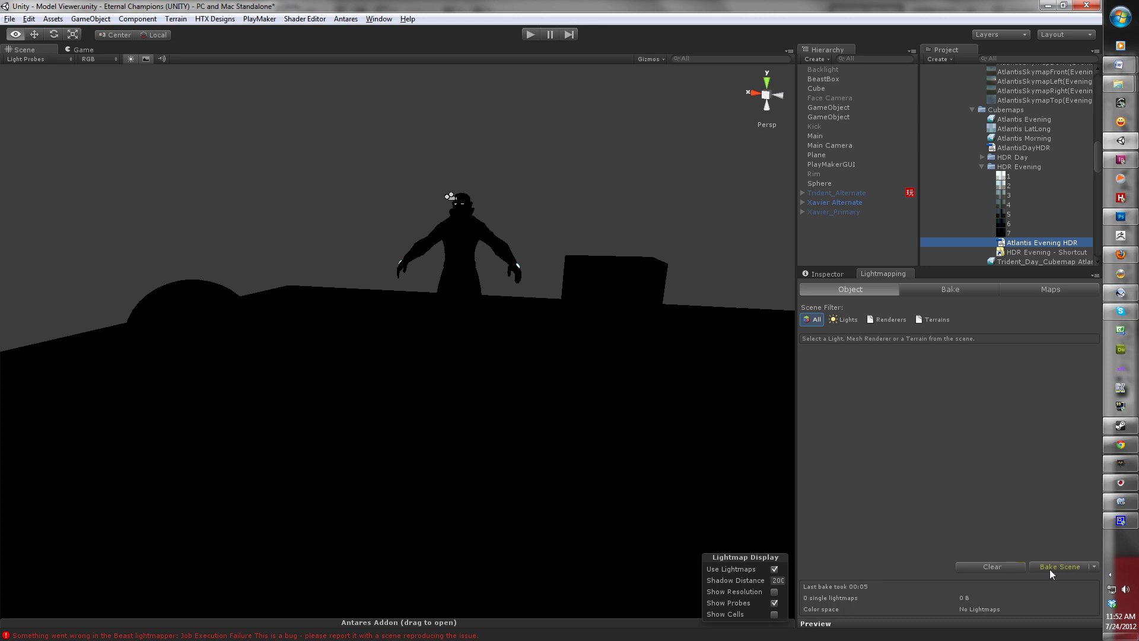
Step: Bake the scene with the image-based environment lighting and zoom in on the result
click(1049, 568)
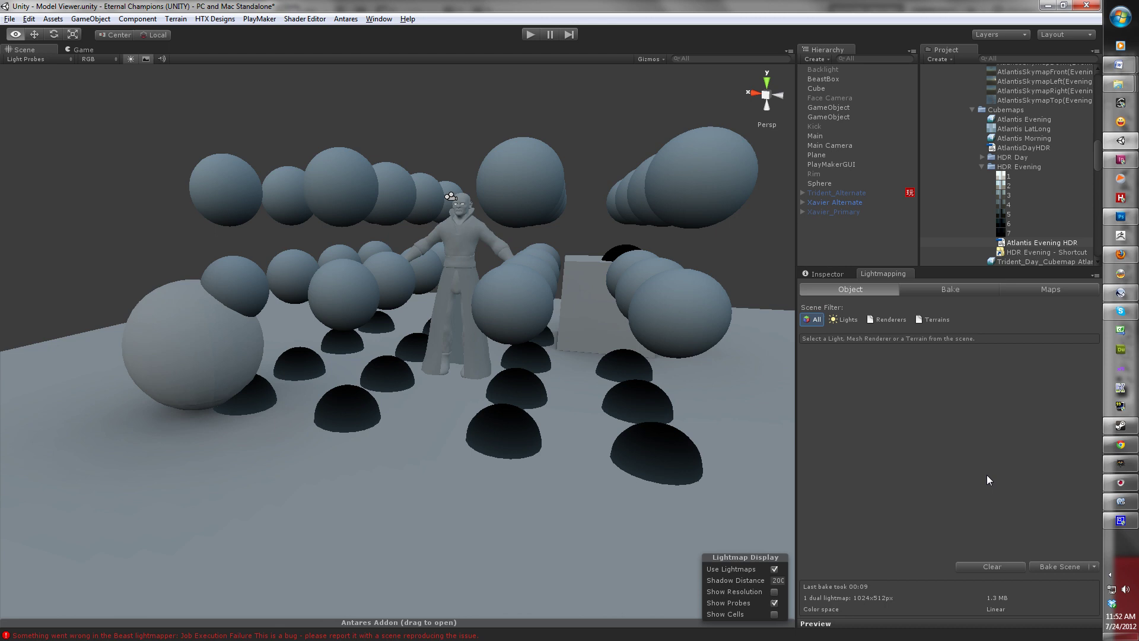
alt+drag(408, 418, 390, 306)
scroll(390, 306, up, 8)
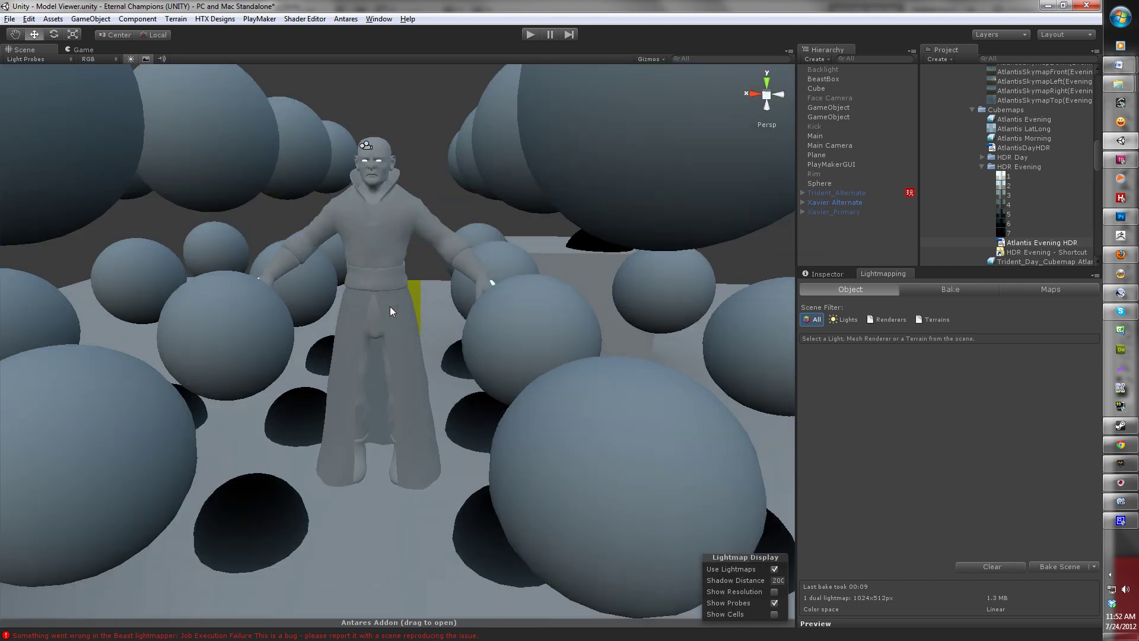
scroll(400, 339, up, 5)
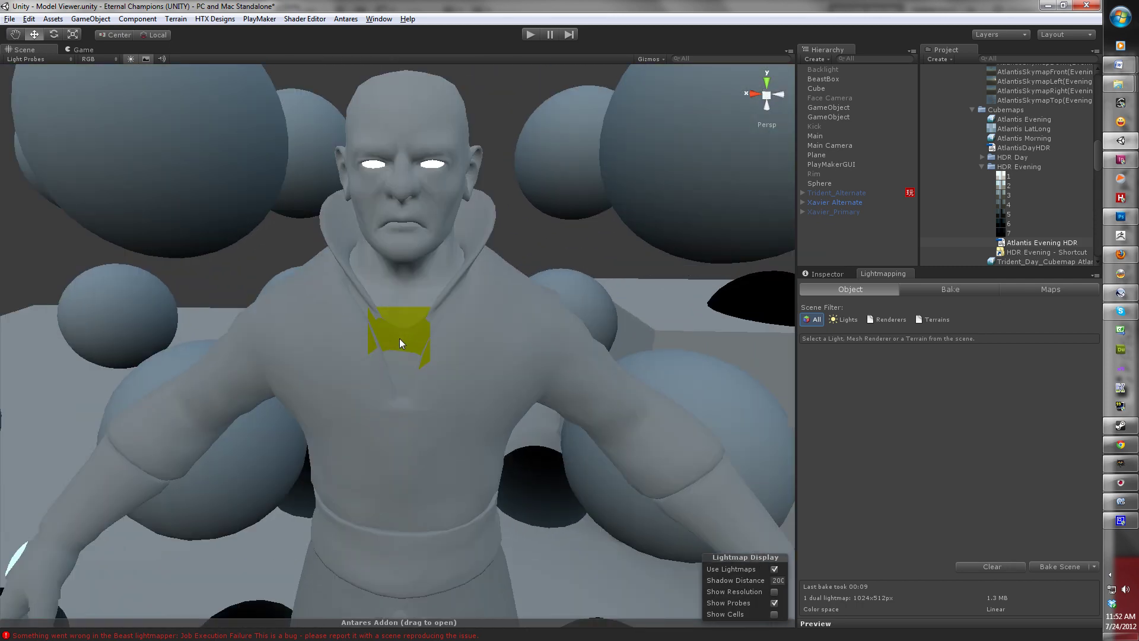
Step: Enable the Main object's Light component and view the lit character from a side angle
click(811, 136)
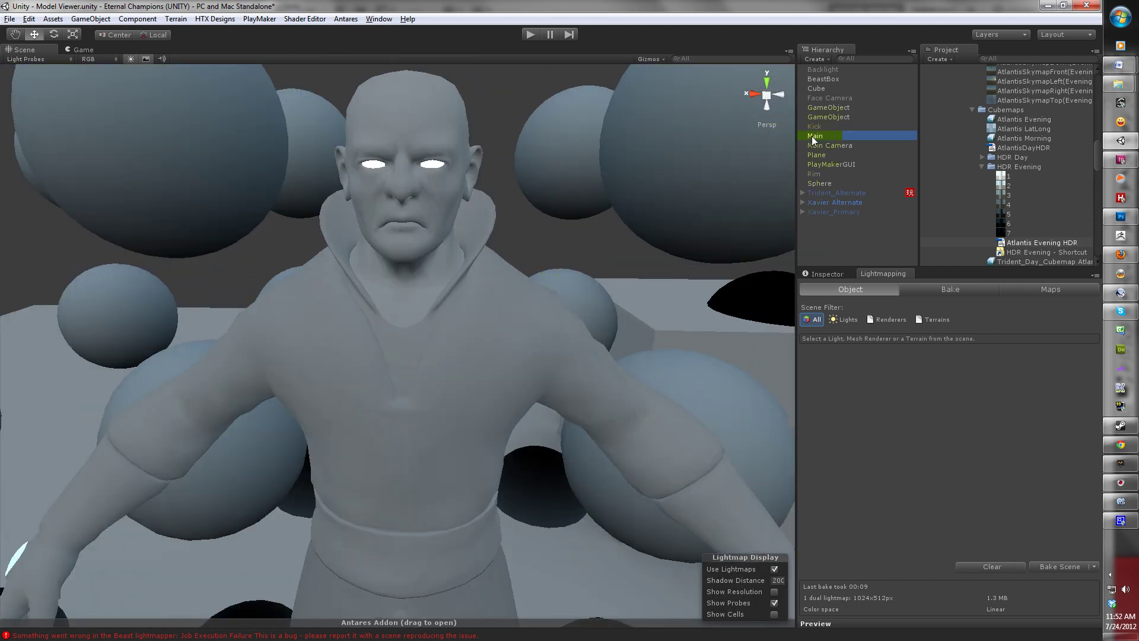
click(829, 274)
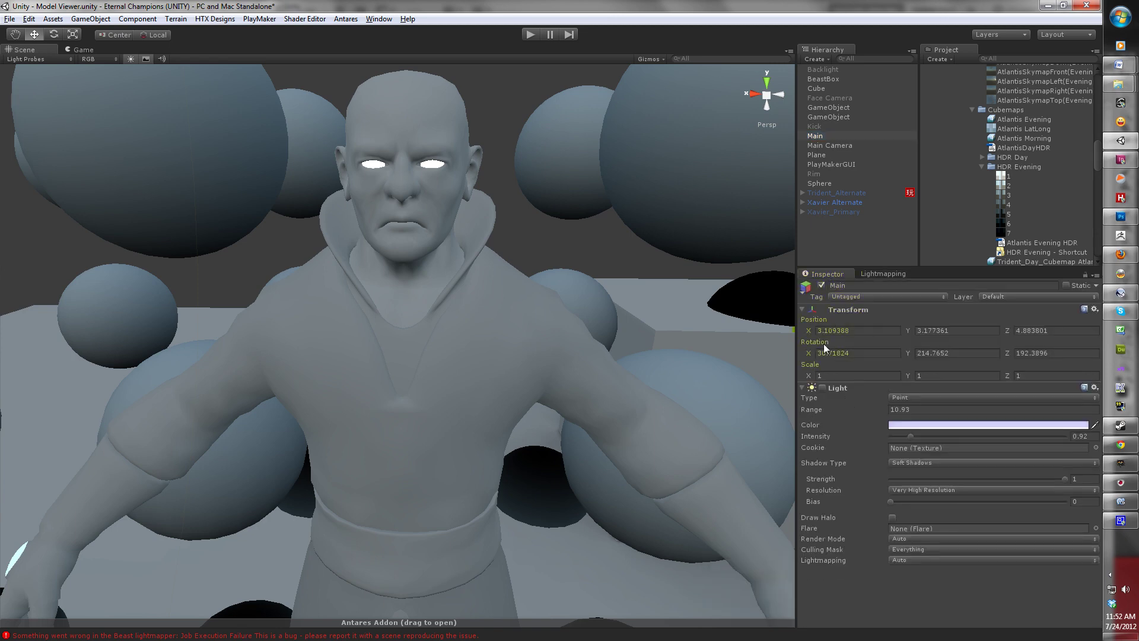
click(823, 388)
scroll(454, 194, down, 10)
alt+drag(454, 193, 437, 214)
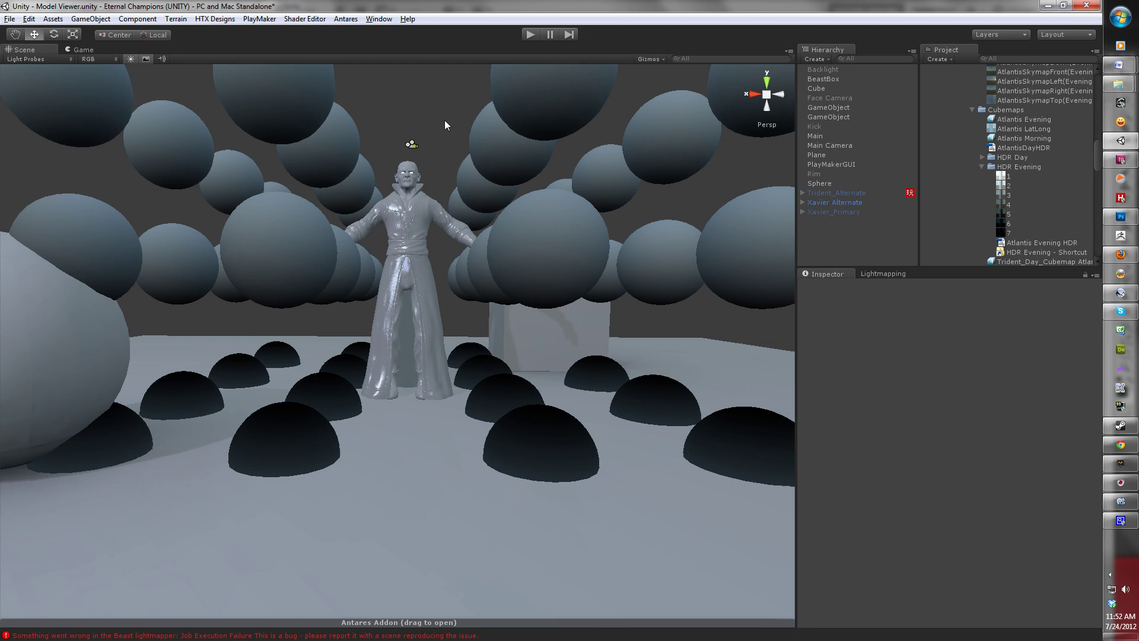
right_drag(446, 125, 439, 153)
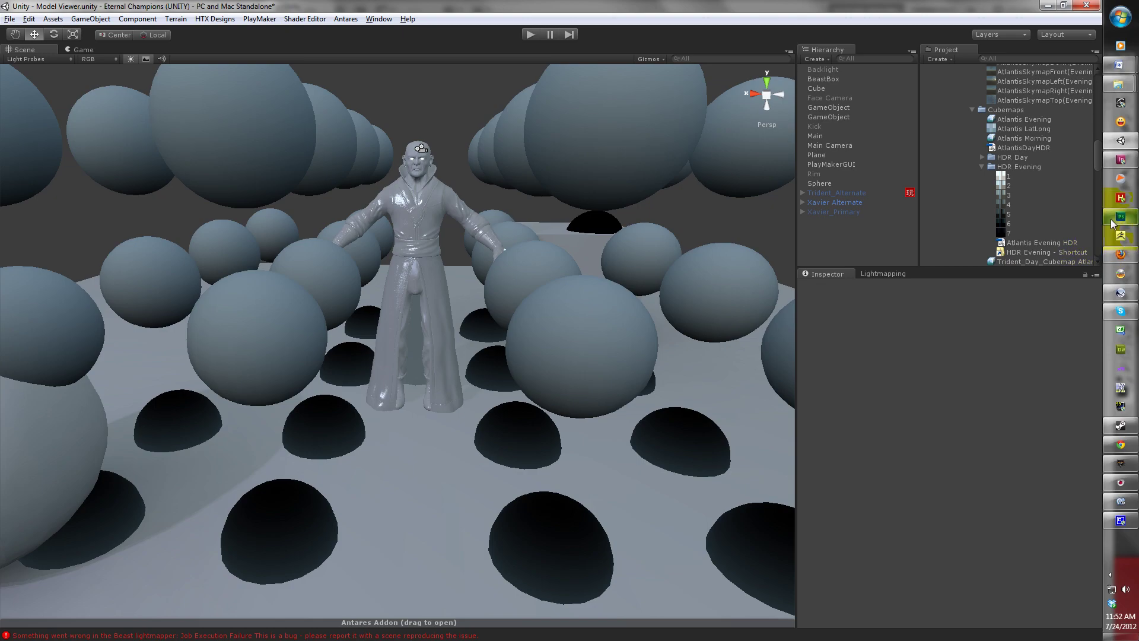
click(1120, 125)
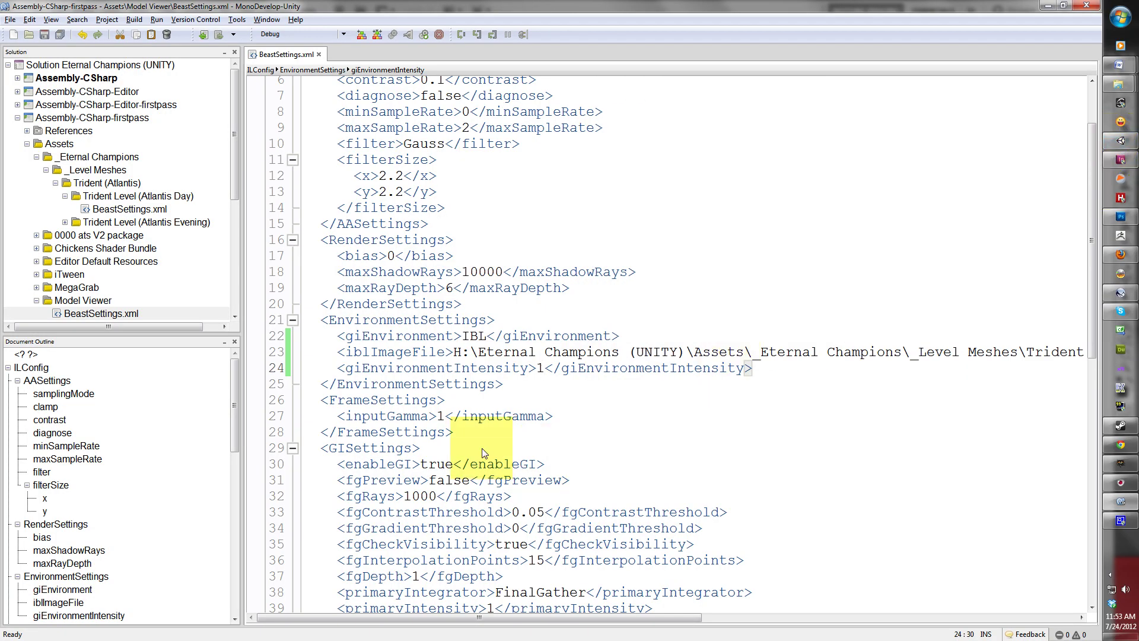
Step: Change the secondaryIntegrator on line 41 from None to PathTracer
scroll(494, 398, down, 1)
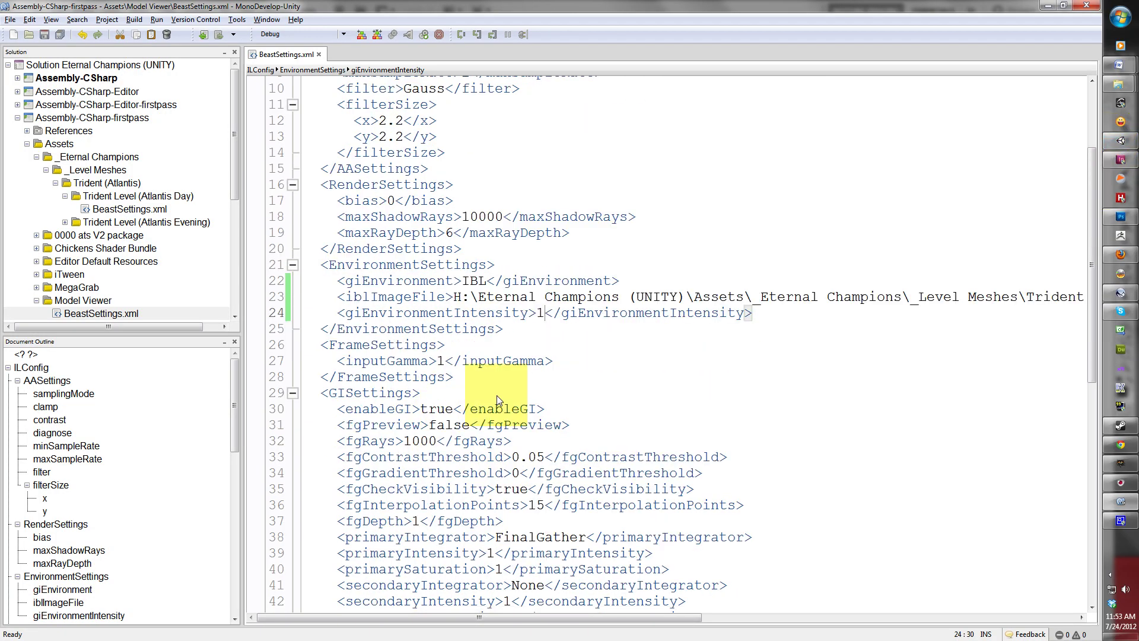
scroll(504, 410, down, 2)
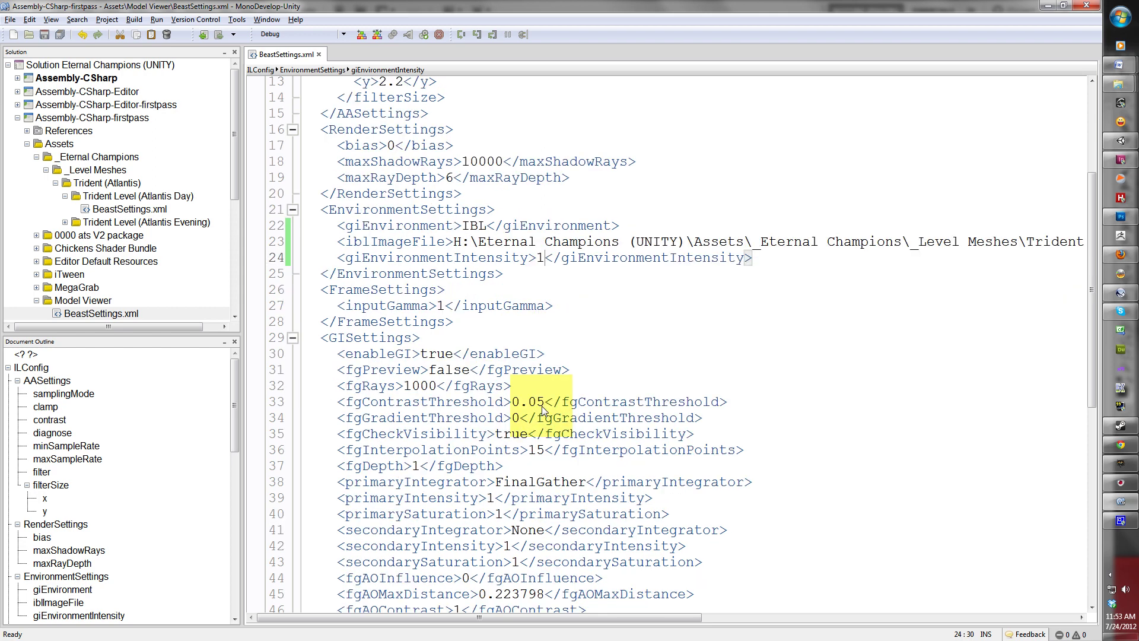
drag(543, 478, 514, 479)
text(Path)
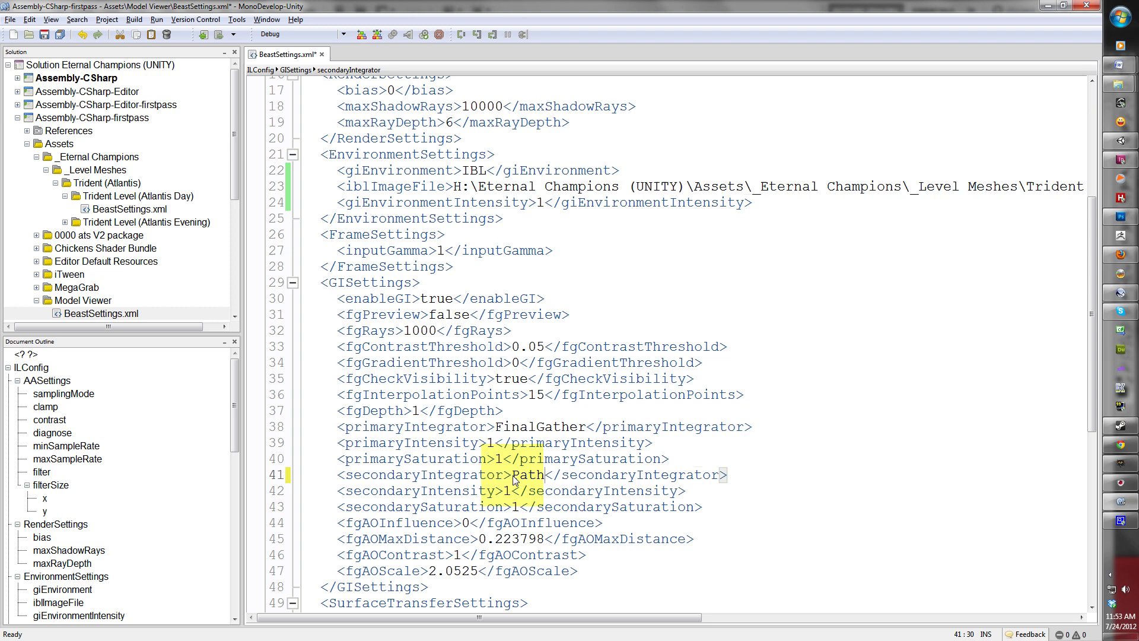
text(Tracer)
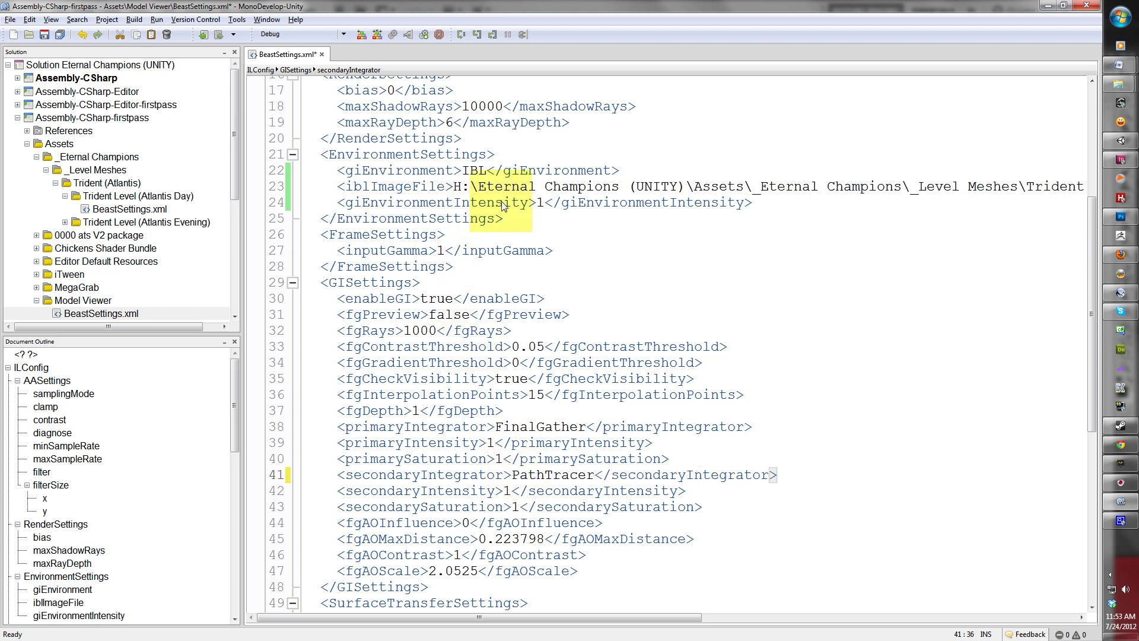
Step: Raise giEnvironmentIntensity on line 24 from 1 to 2
click(537, 203)
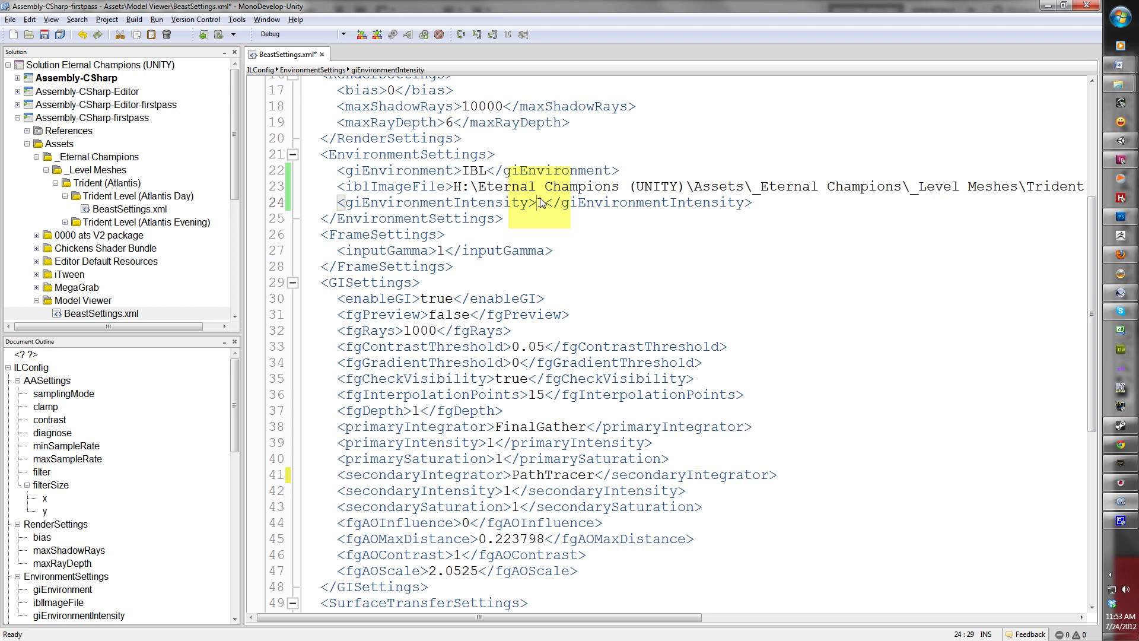
key(shift+Right)
key(shift+Right)
key(shift+Right)
text(2)
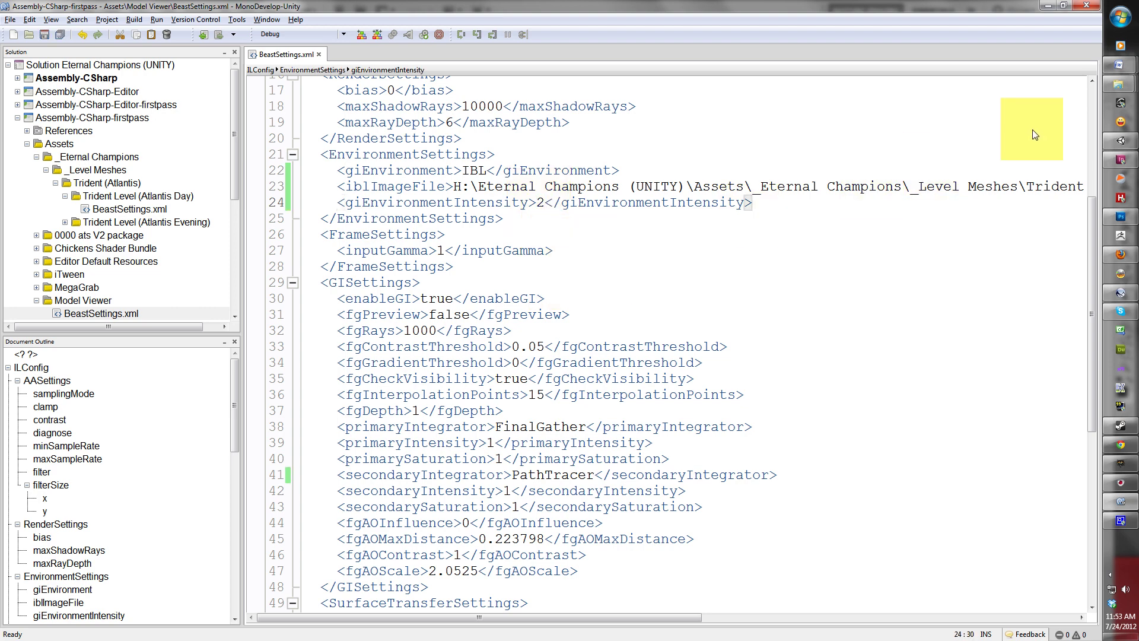
Step: Rebake from the Lightmapping tab and orbit to see the pale blue spheres and bluish shadows
click(1123, 141)
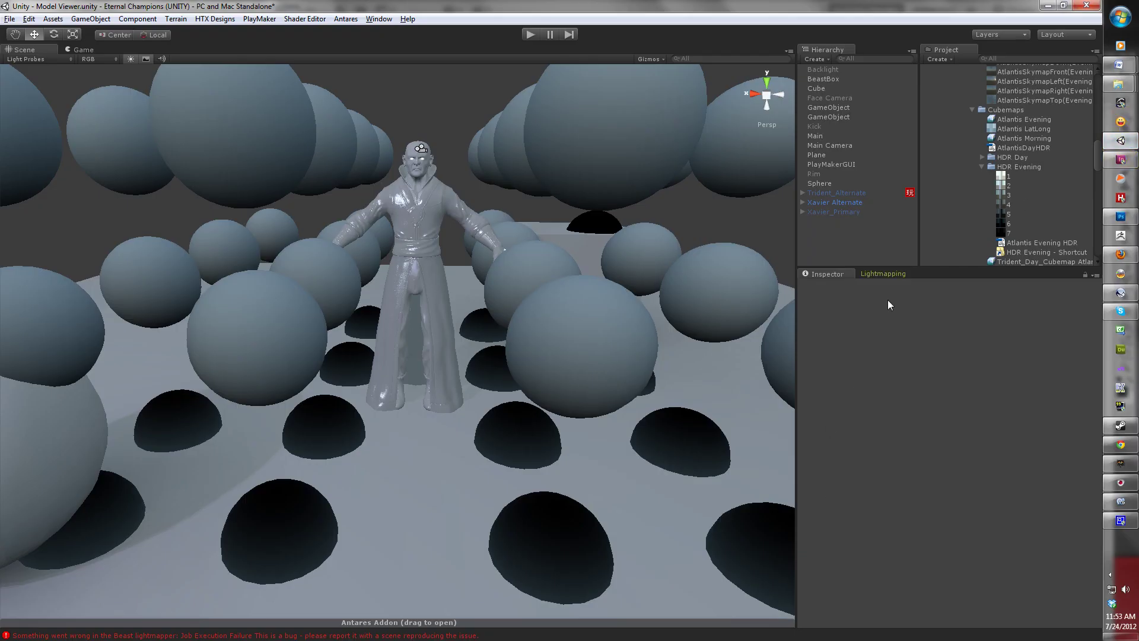
click(884, 274)
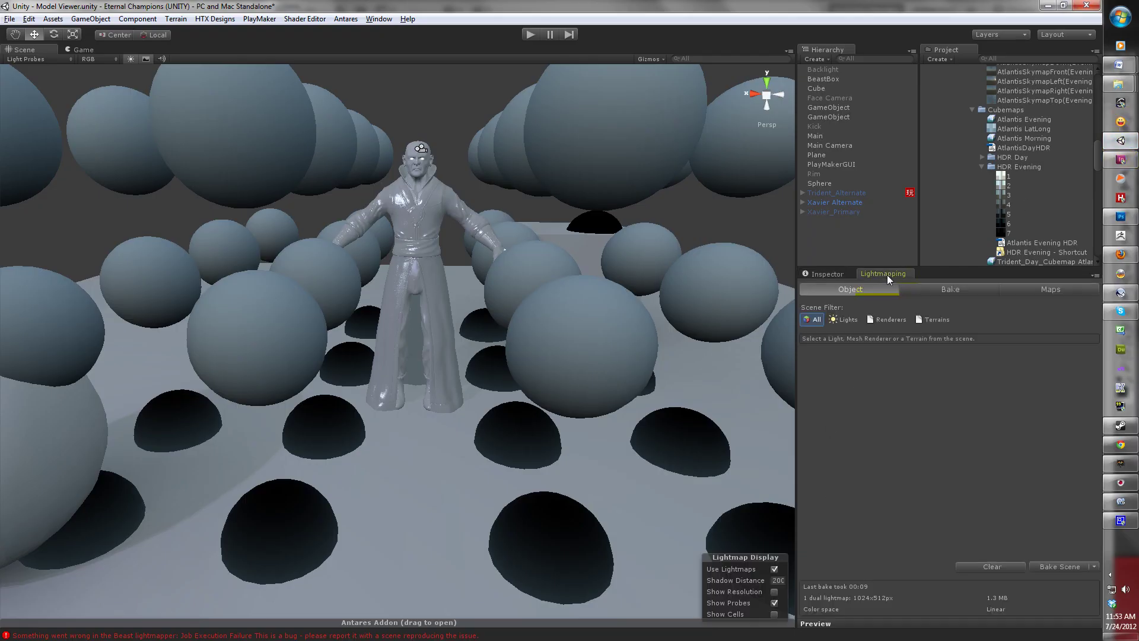
click(1046, 567)
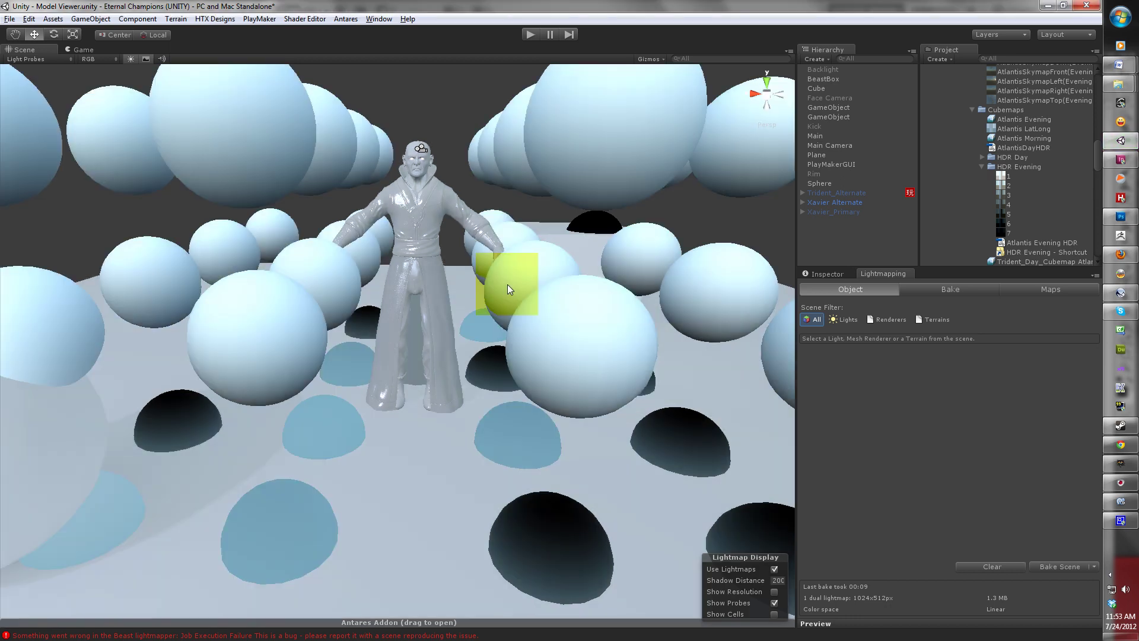
alt+drag(507, 284, 454, 313)
scroll(453, 314, up, 5)
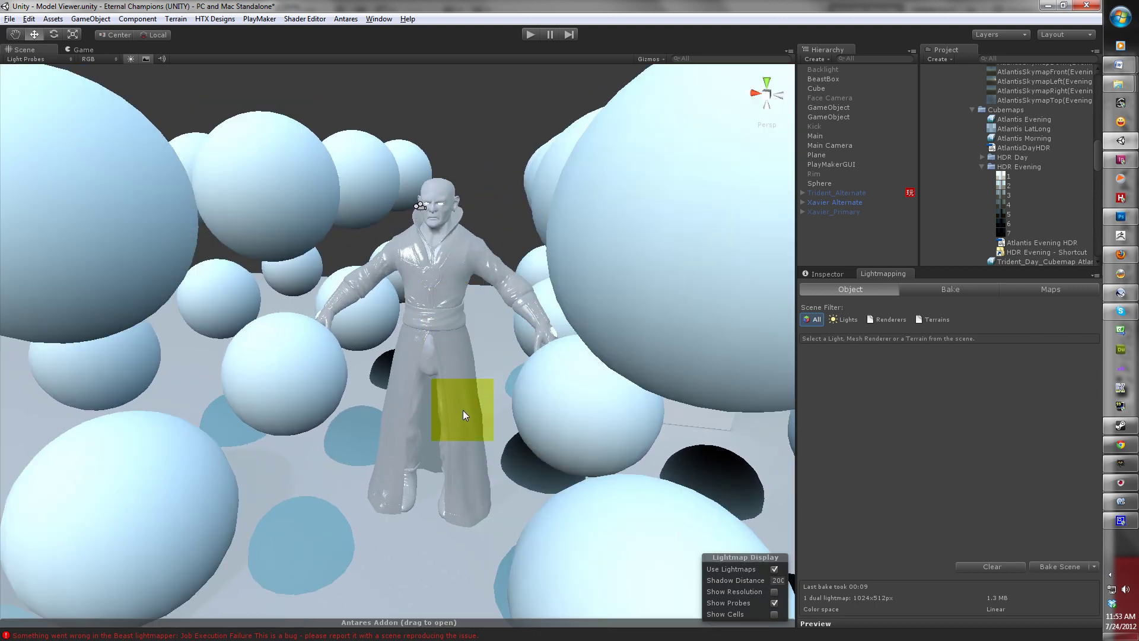
scroll(463, 411, down, 3)
alt+drag(471, 397, 476, 362)
Step: Set giEnvironmentIntensity back to 1 in BeastSettings.xml and save the file
key(alt+Tab)
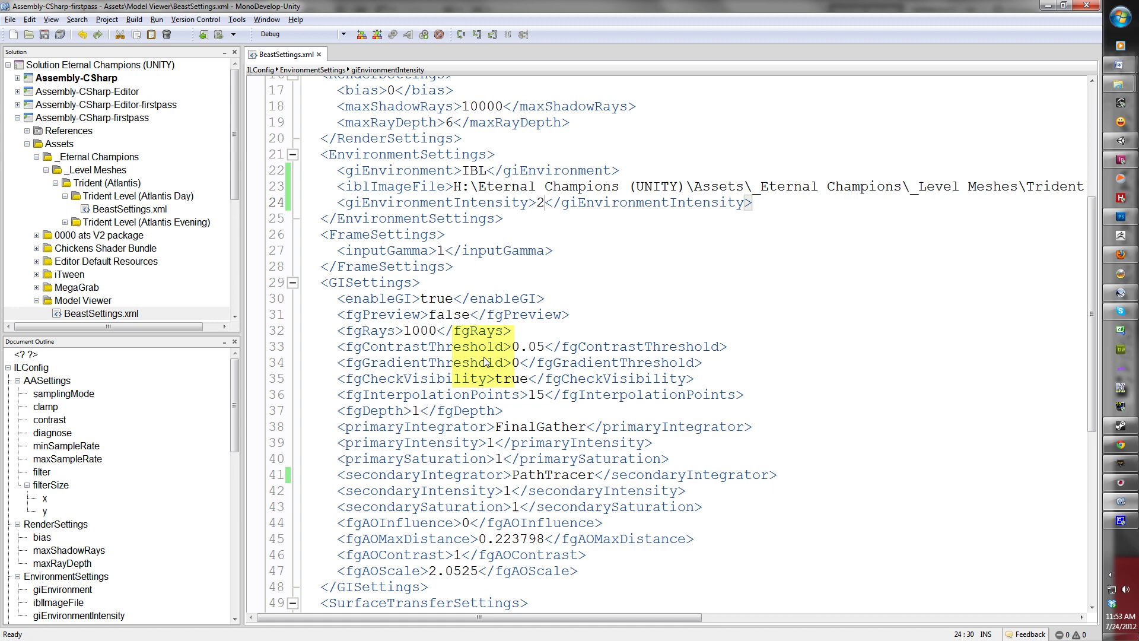
key(BackSpace)
text(1)
key(shift+Left)
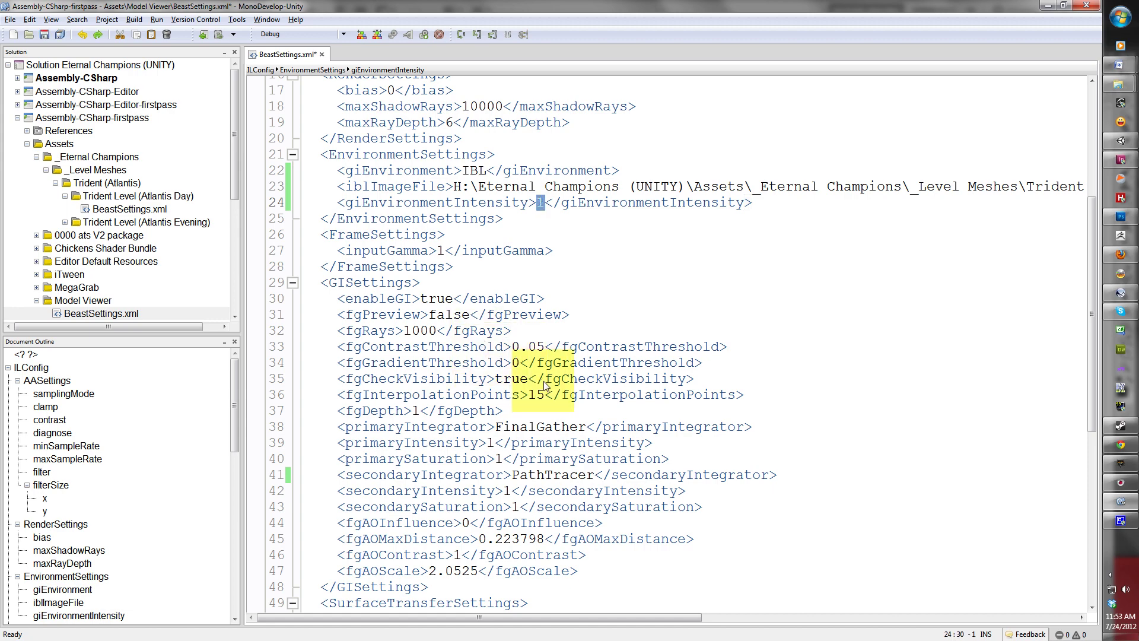
key(ctrl+s)
Step: Rebake in Unity, producing one 1024x512px dual lightmap, and collapse the HDR Evening cubemap folder
key(alt+Tab)
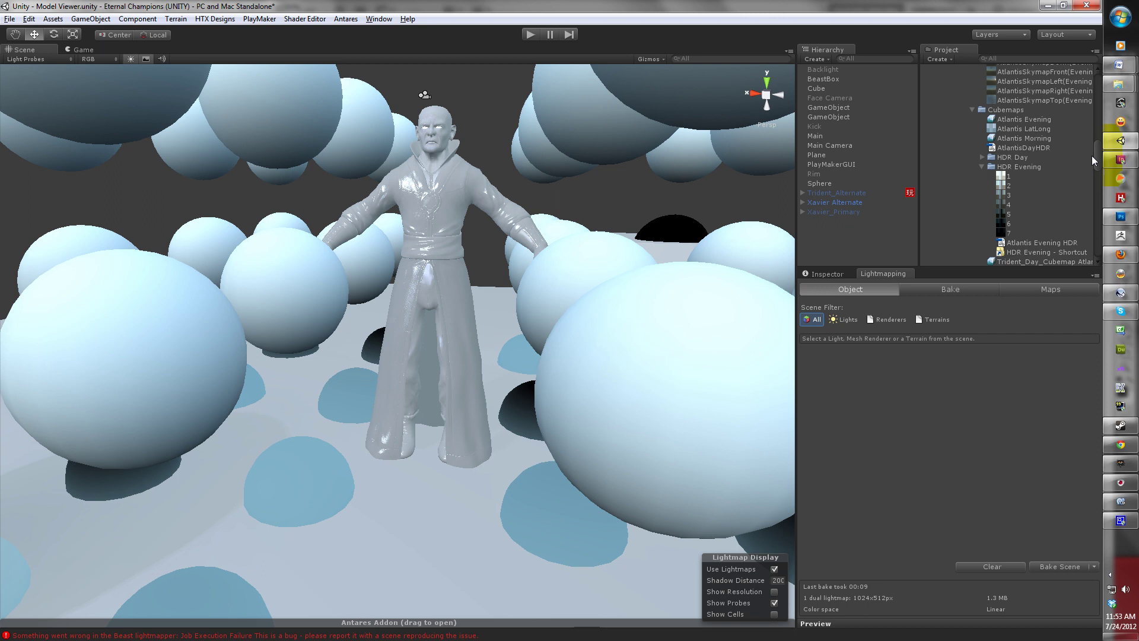
click(1061, 567)
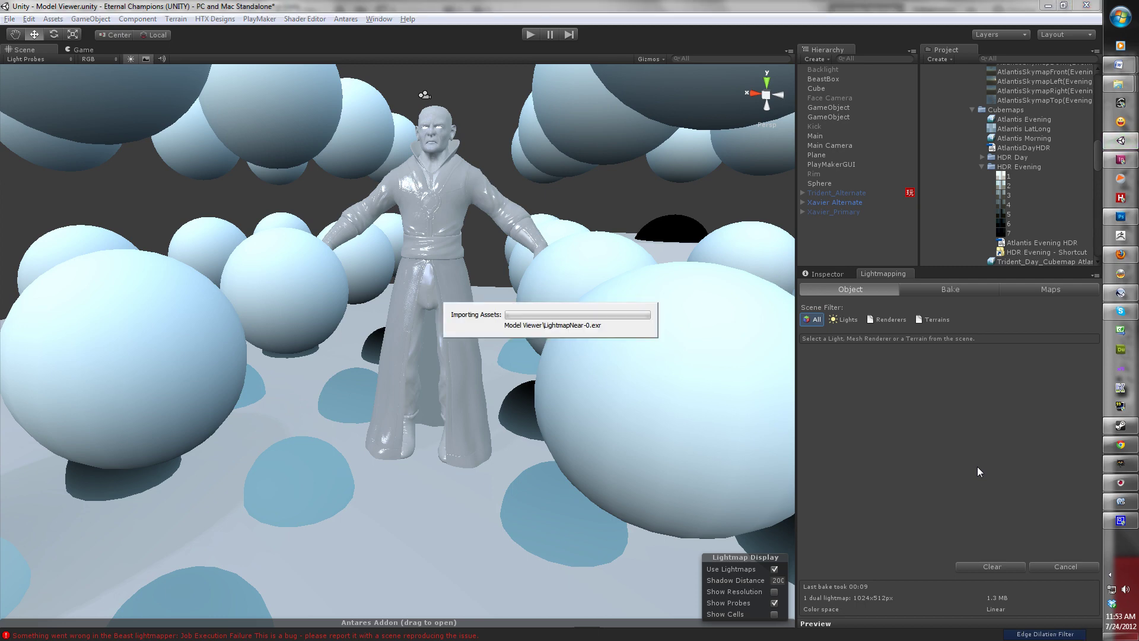
scroll(689, 347, down, 10)
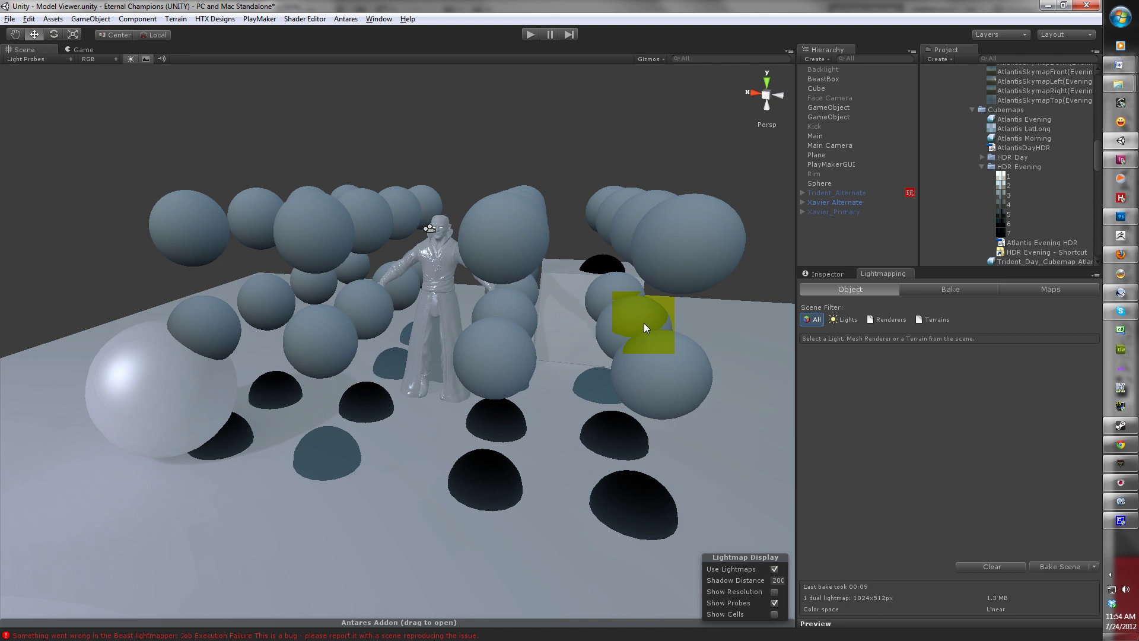
scroll(643, 323, up, 5)
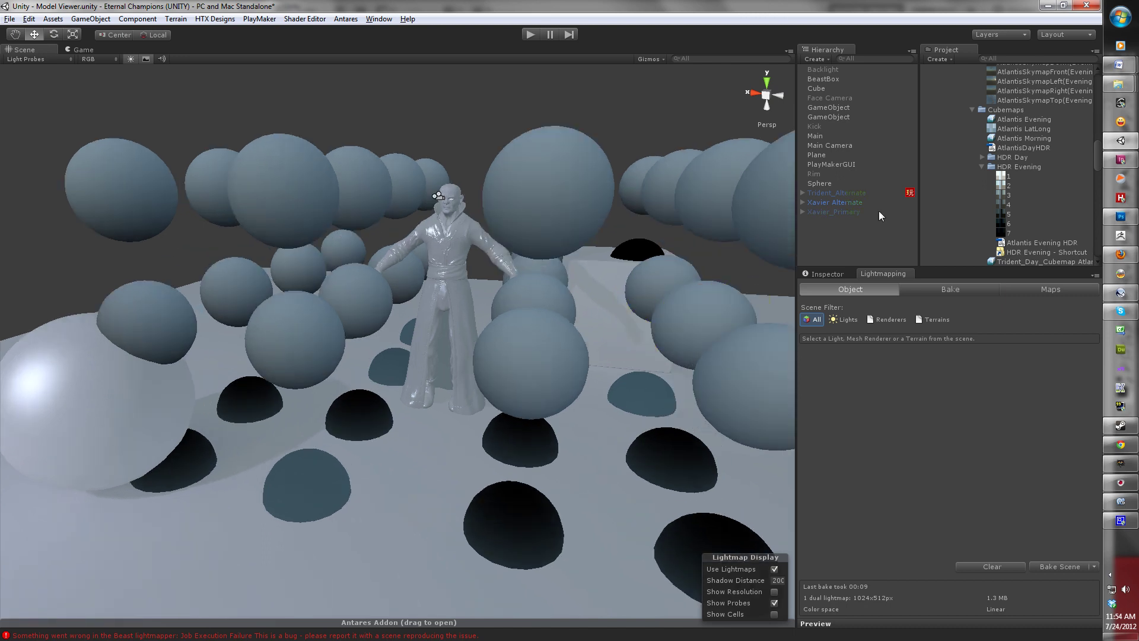
click(981, 163)
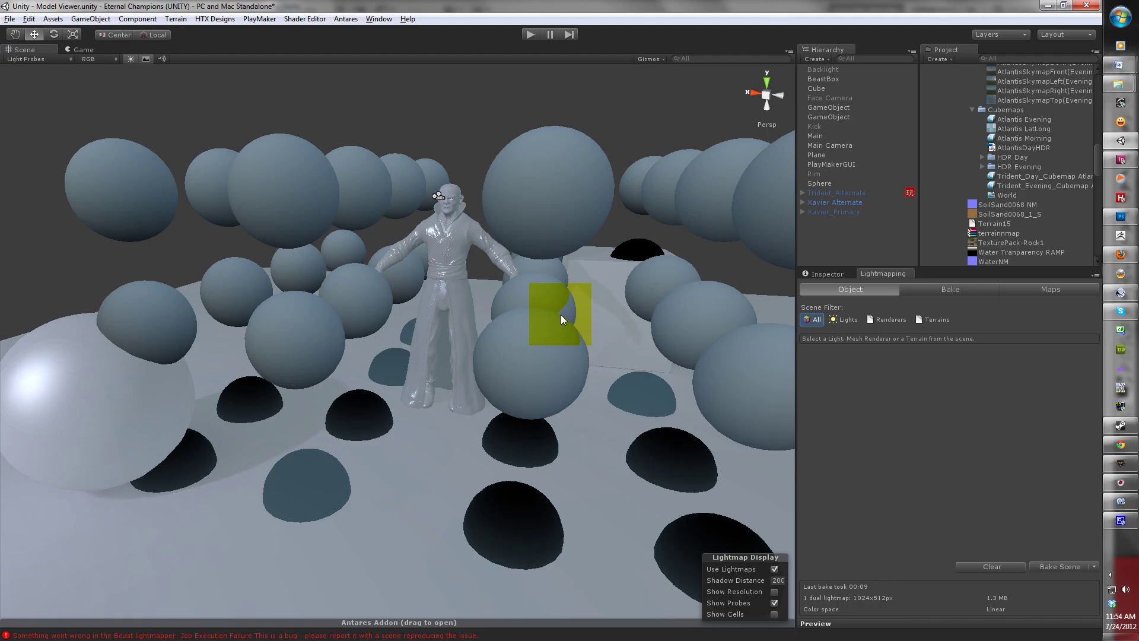
key(alt+Tab)
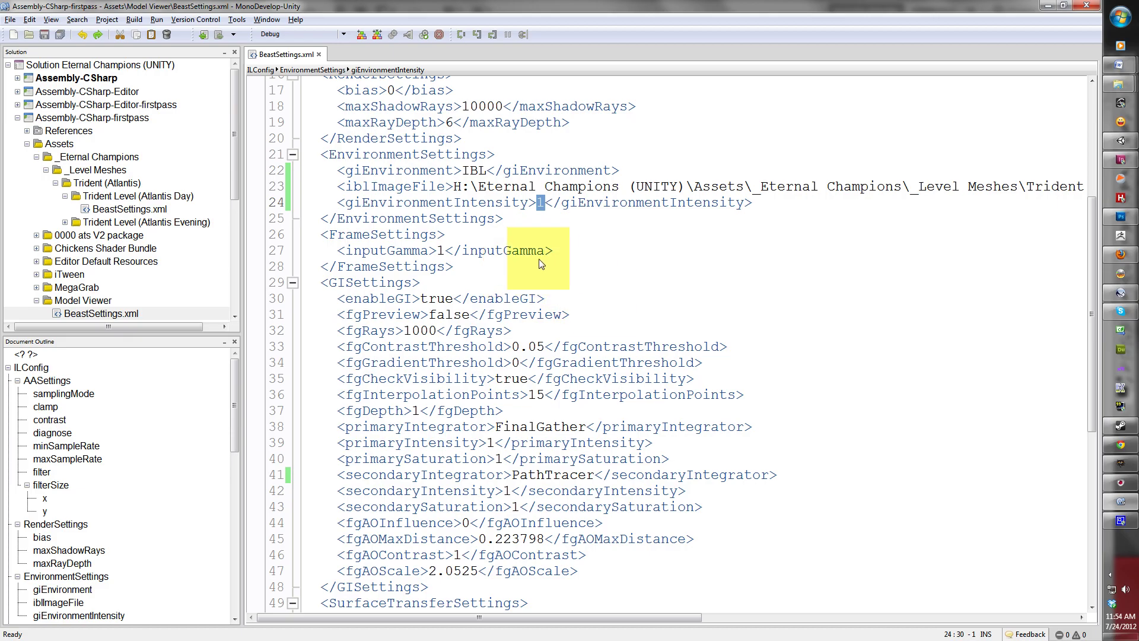
Step: Enter 0 as giEnvironmentIntensity, then bake, clear, and rebake the lightmaps in a 00:09 bake
text(0)
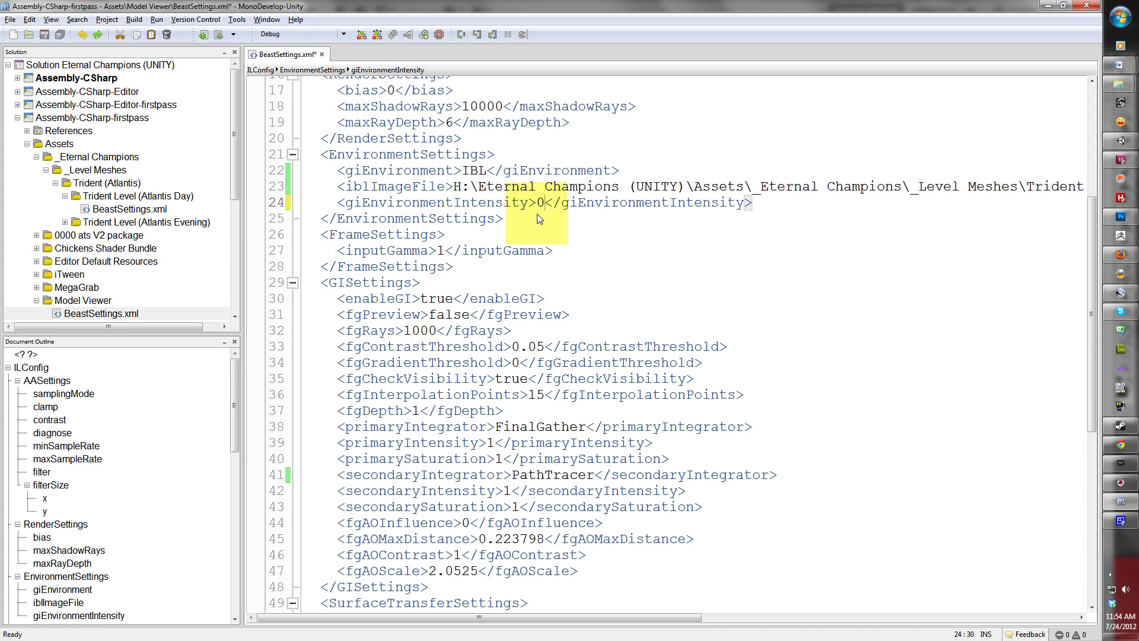
key(alt+Tab)
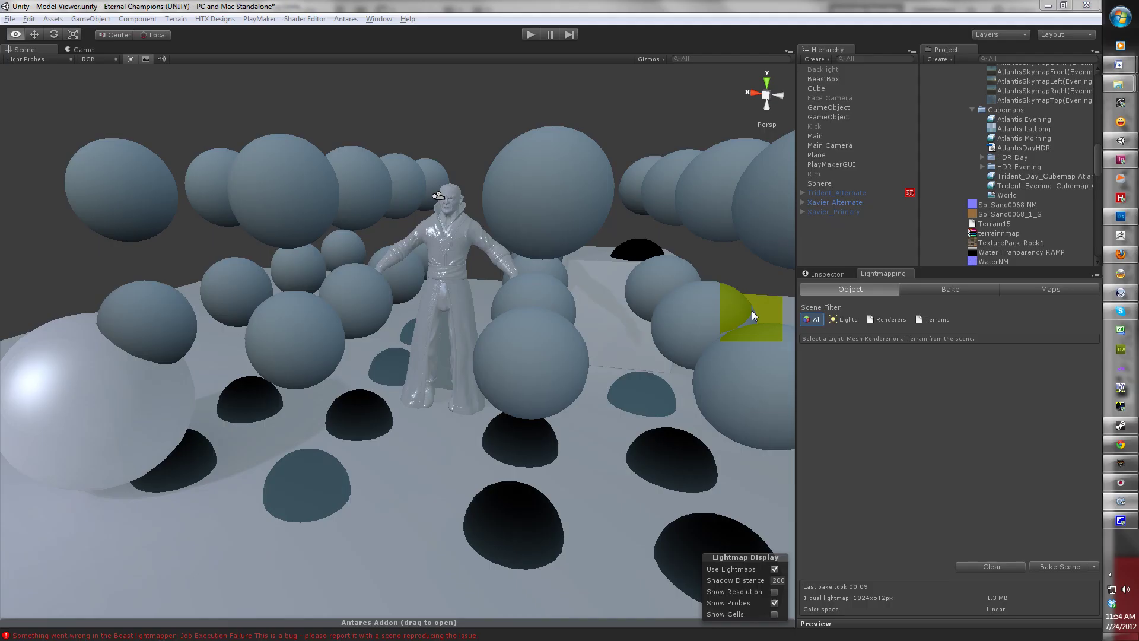
click(1057, 565)
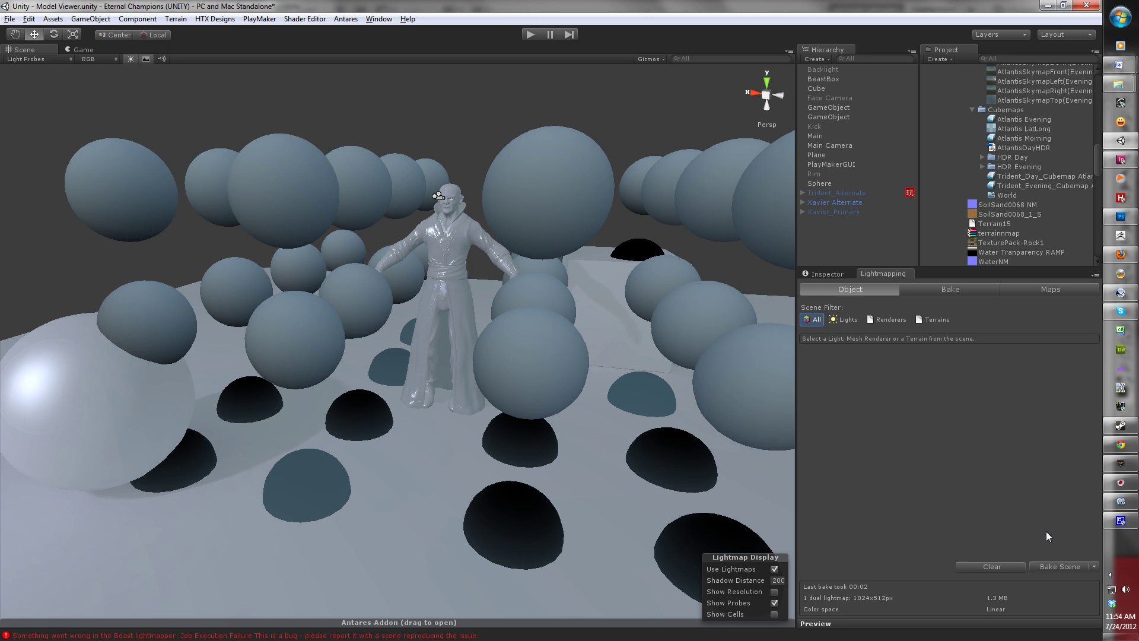
click(1002, 565)
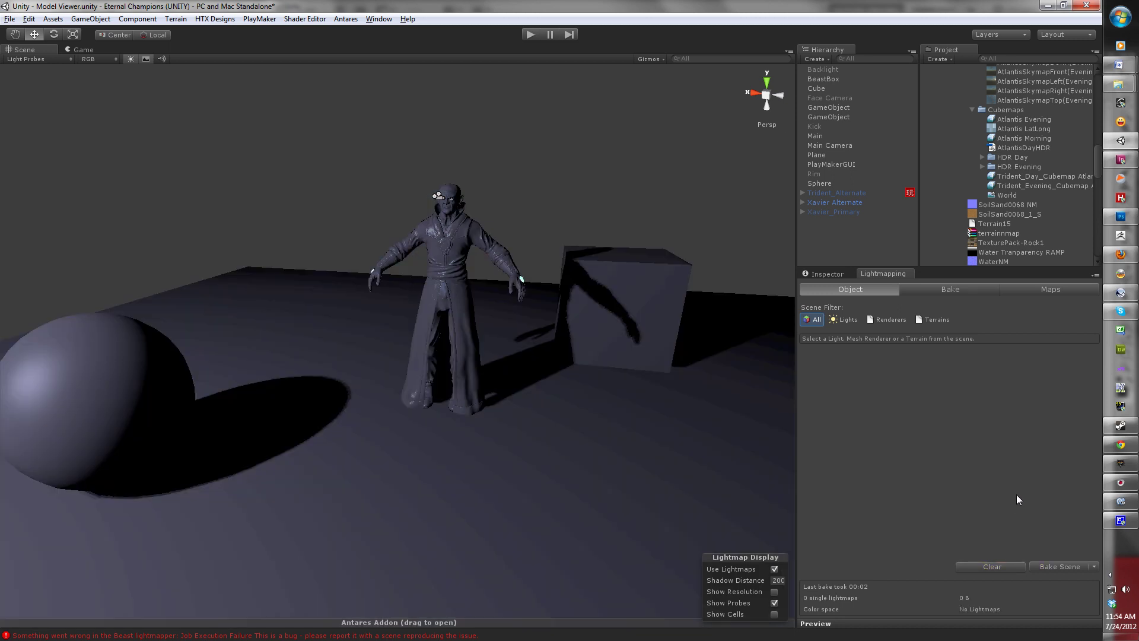
click(1058, 566)
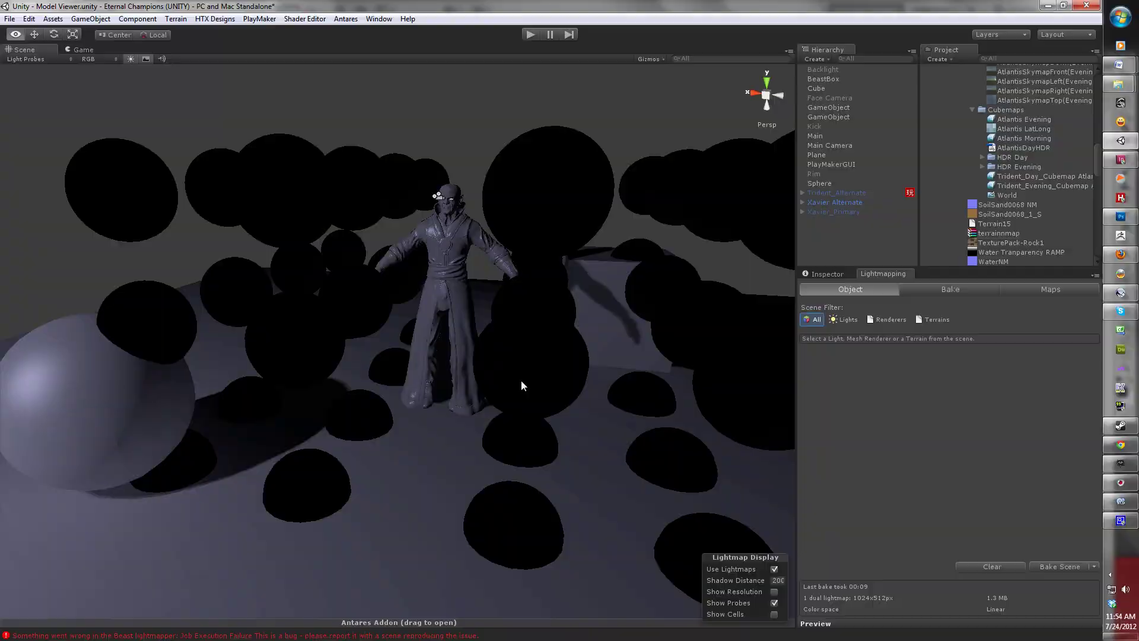
Step: Replace the 0 on line 24 with 1 and save BeastSettings.xml
key(alt+Tab)
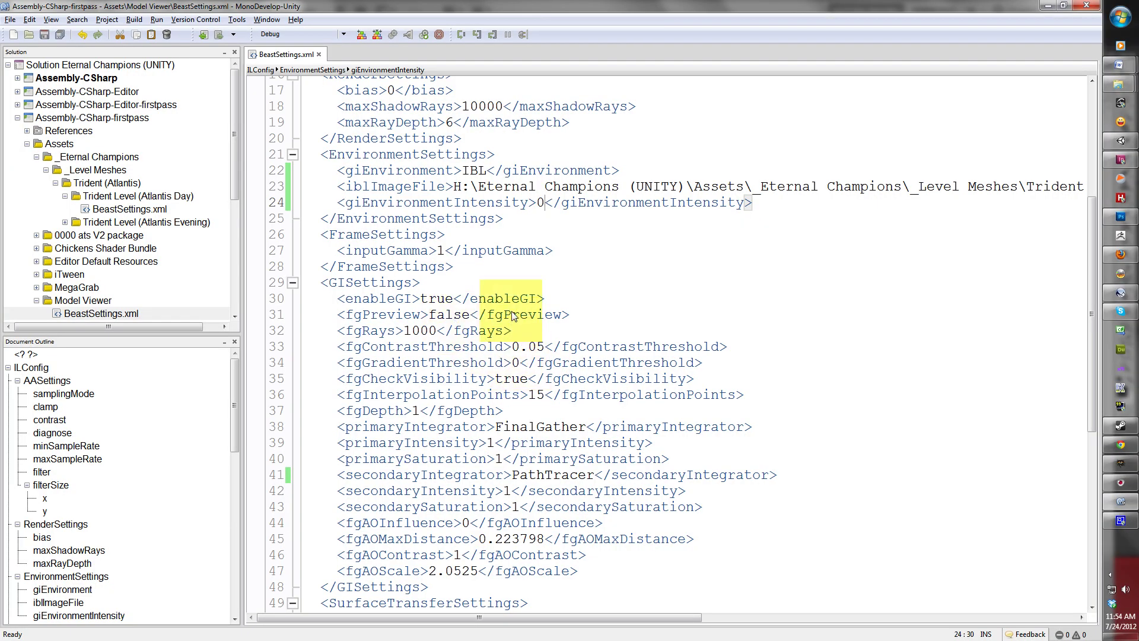
key(BackSpace)
text(1)
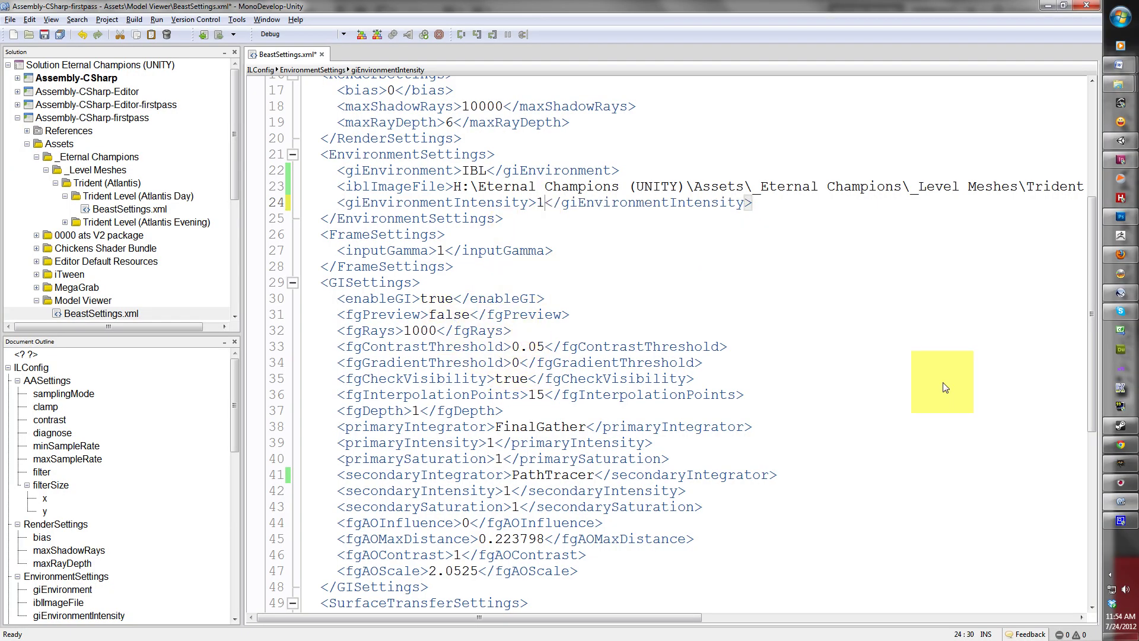
key(ctrl+s)
Step: Rebake in Unity so the spheres and character are lit pale grey-blue again
key(alt+Tab)
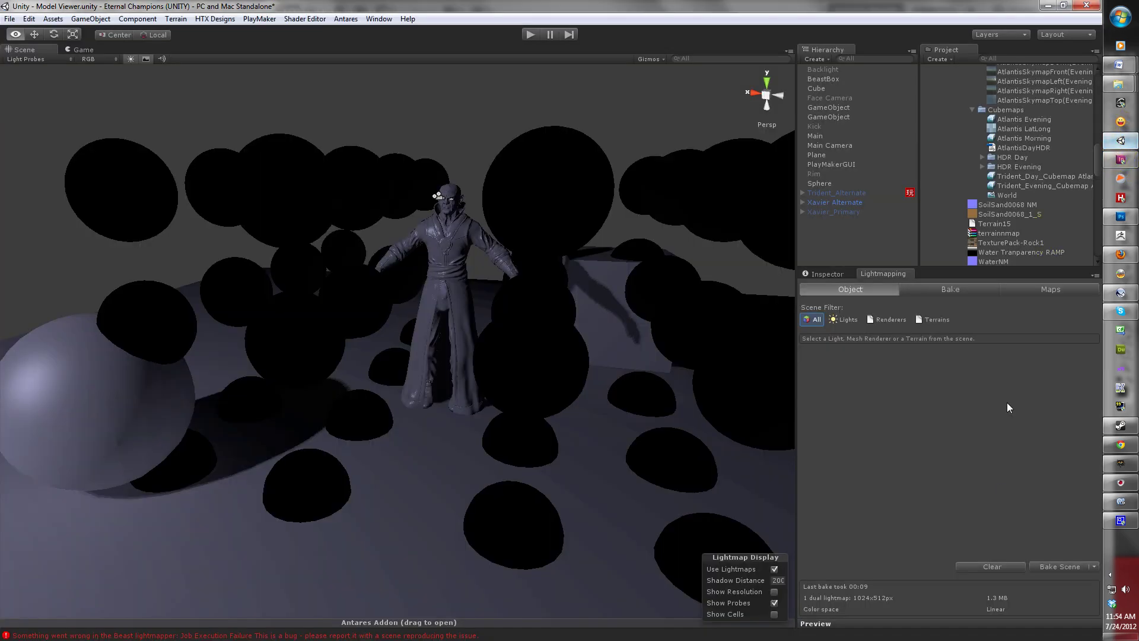
click(1049, 568)
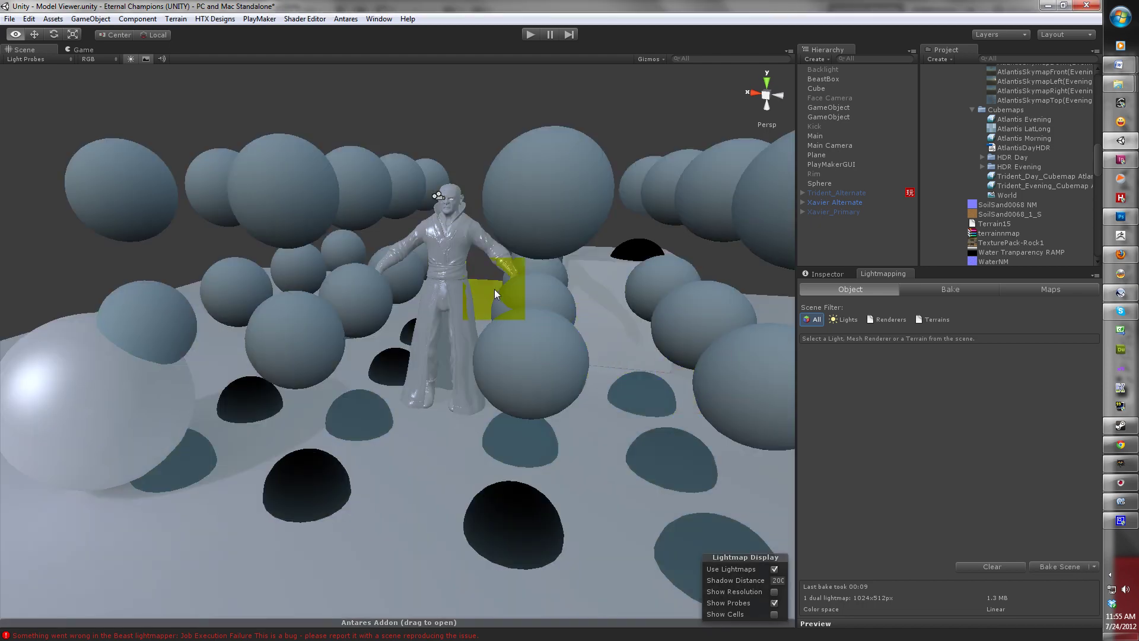
scroll(475, 286, up, 3)
scroll(452, 283, down, 5)
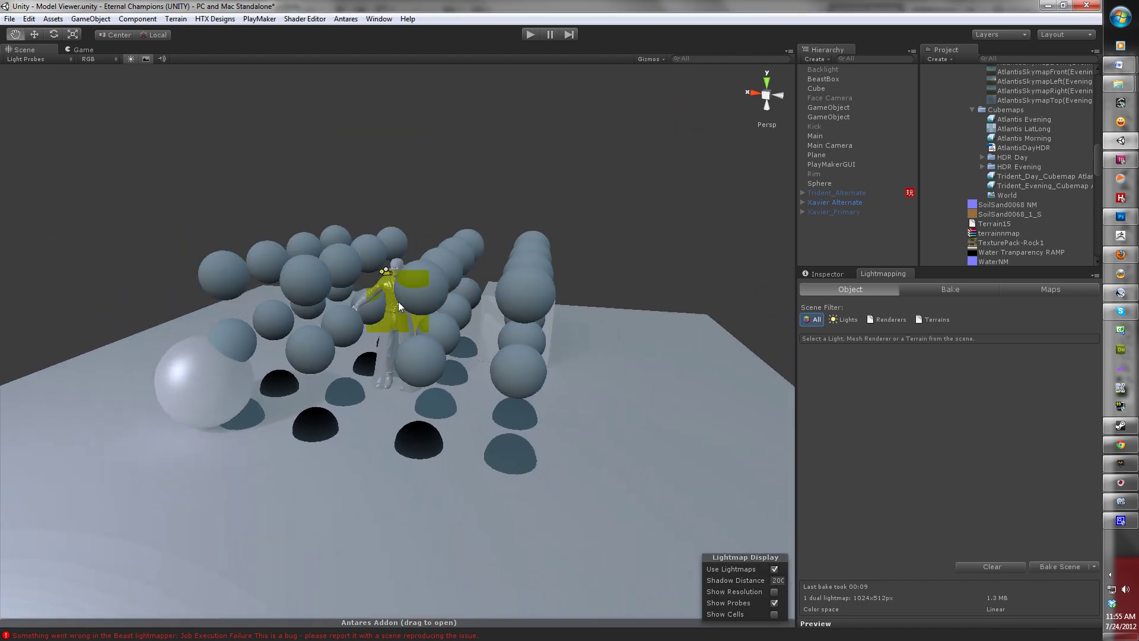
key(w)
scroll(405, 313, up, 4)
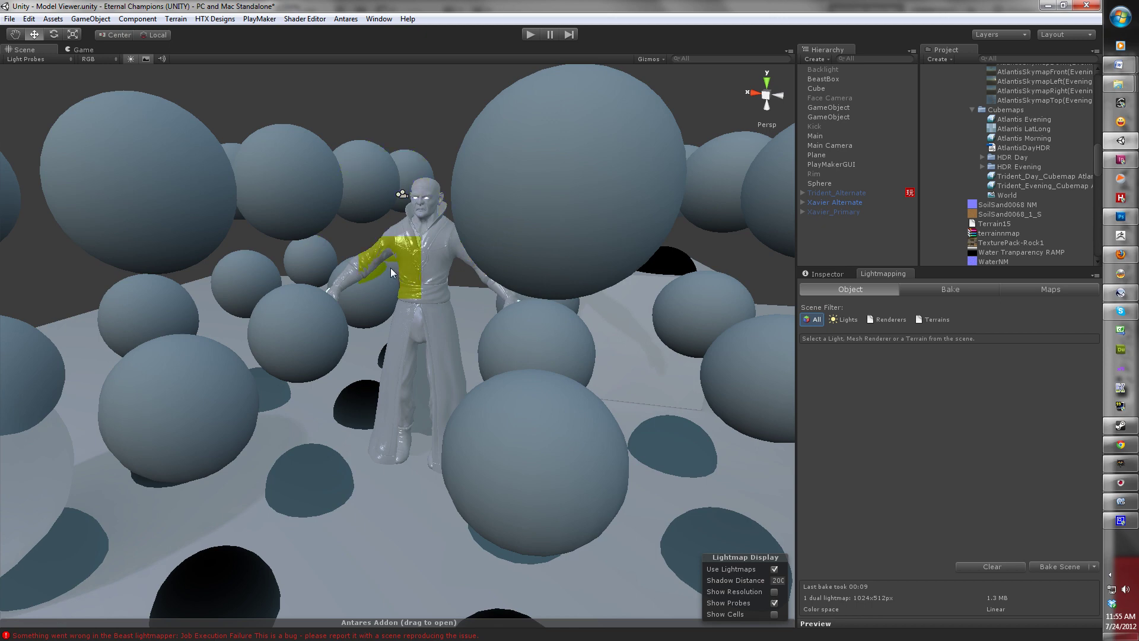
scroll(408, 290, up, 5)
Step: Assign the xavier texture as Xavier_Body's Front Diffuse Map
click(551, 275)
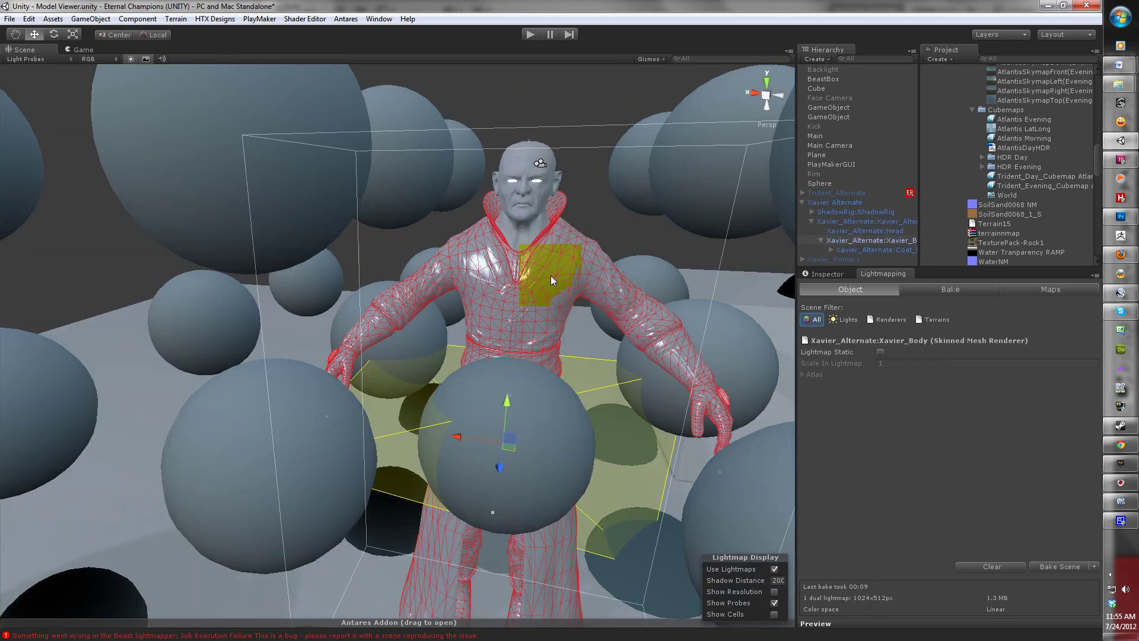
click(847, 275)
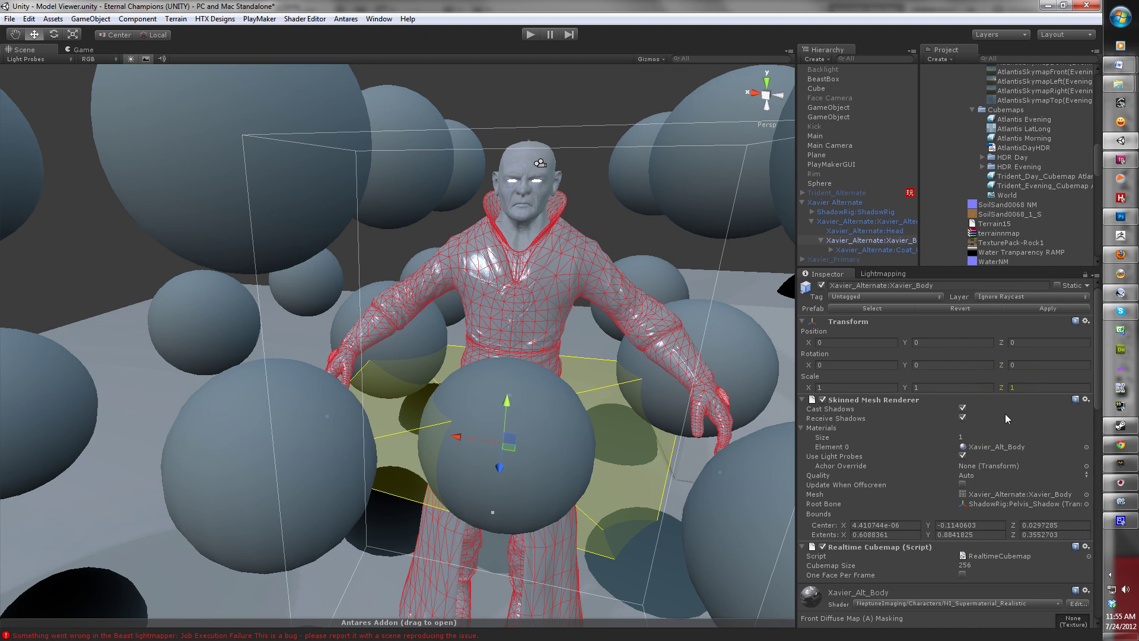
click(1078, 575)
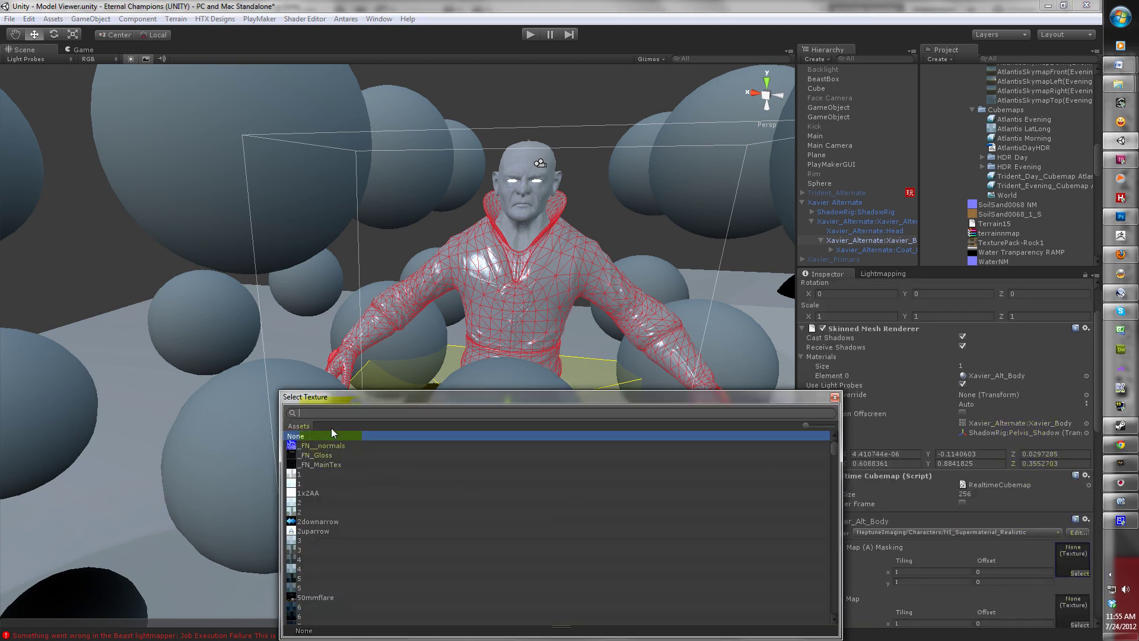
text(xavier)
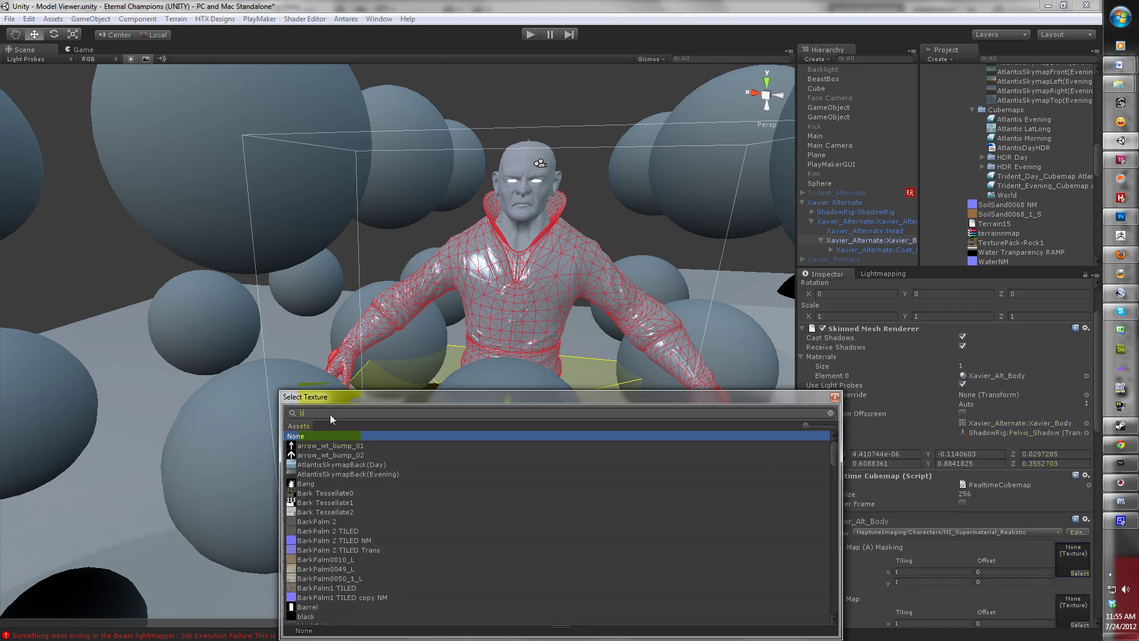
double_click(319, 444)
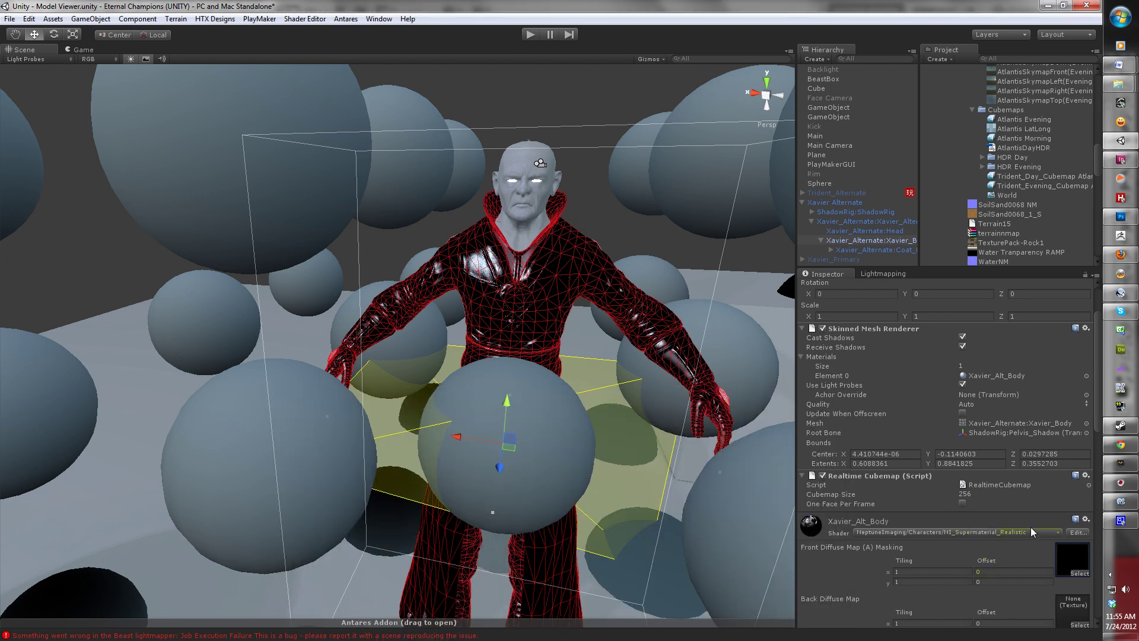
Step: Raise _ReflectionPower to maximum and orbit close to preview the coat's sheen
scroll(1084, 511, down, 10)
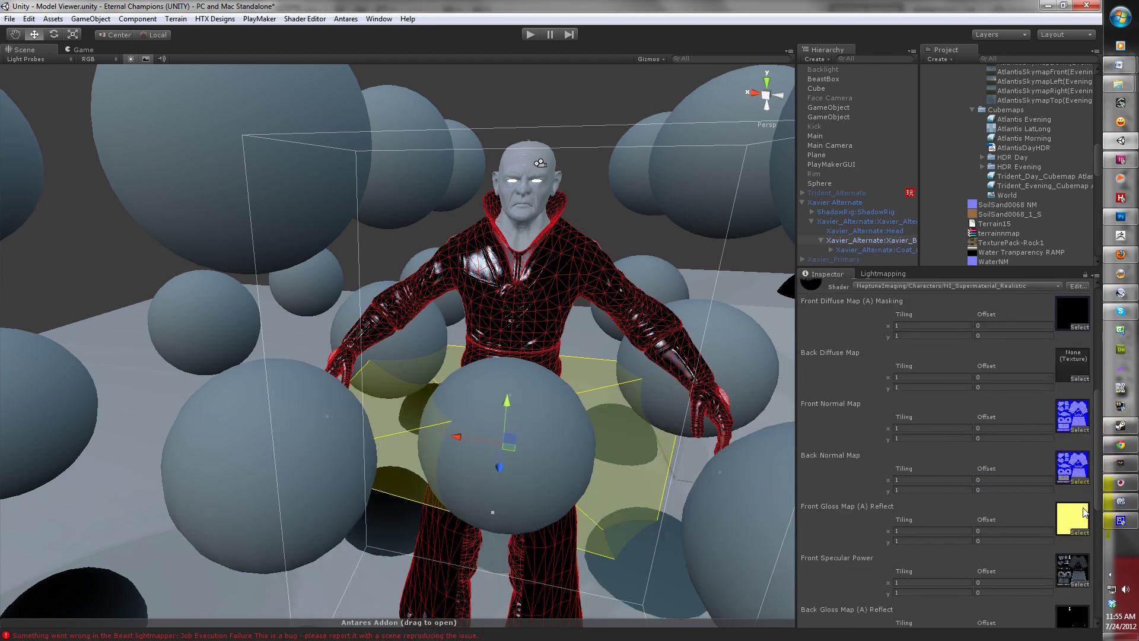
scroll(1083, 513, down, 12)
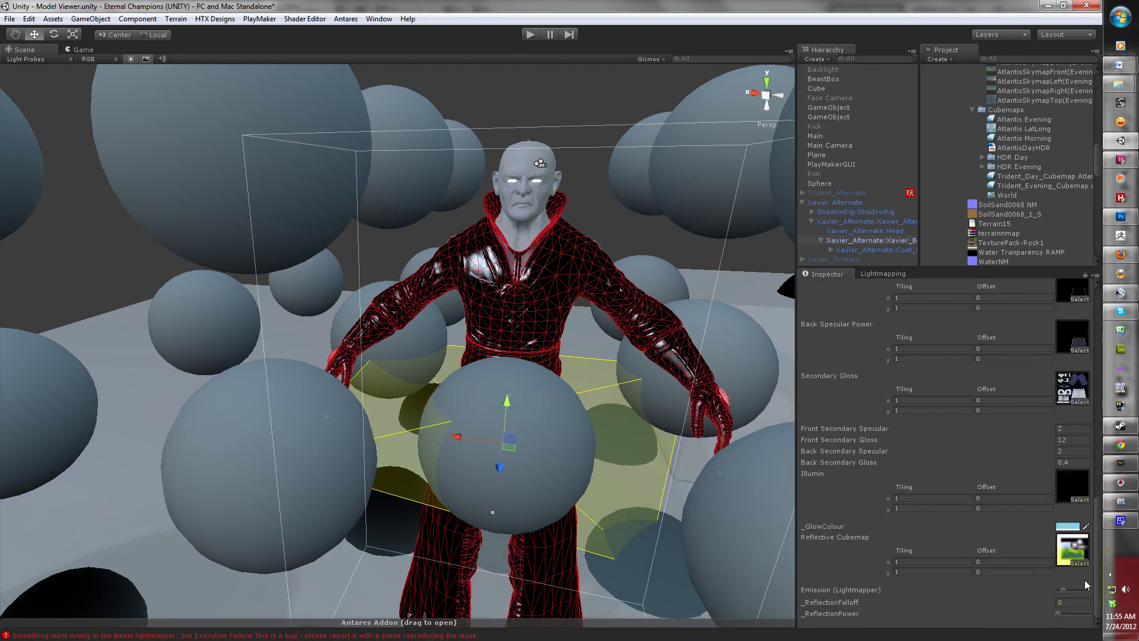
drag(1059, 614, 1095, 617)
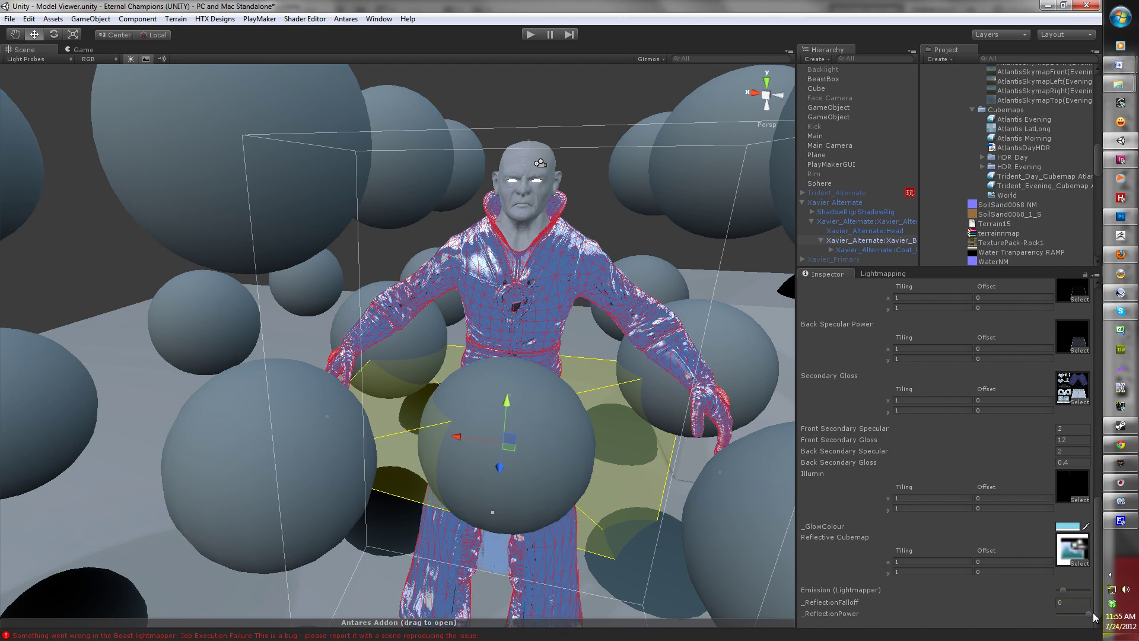
click(571, 95)
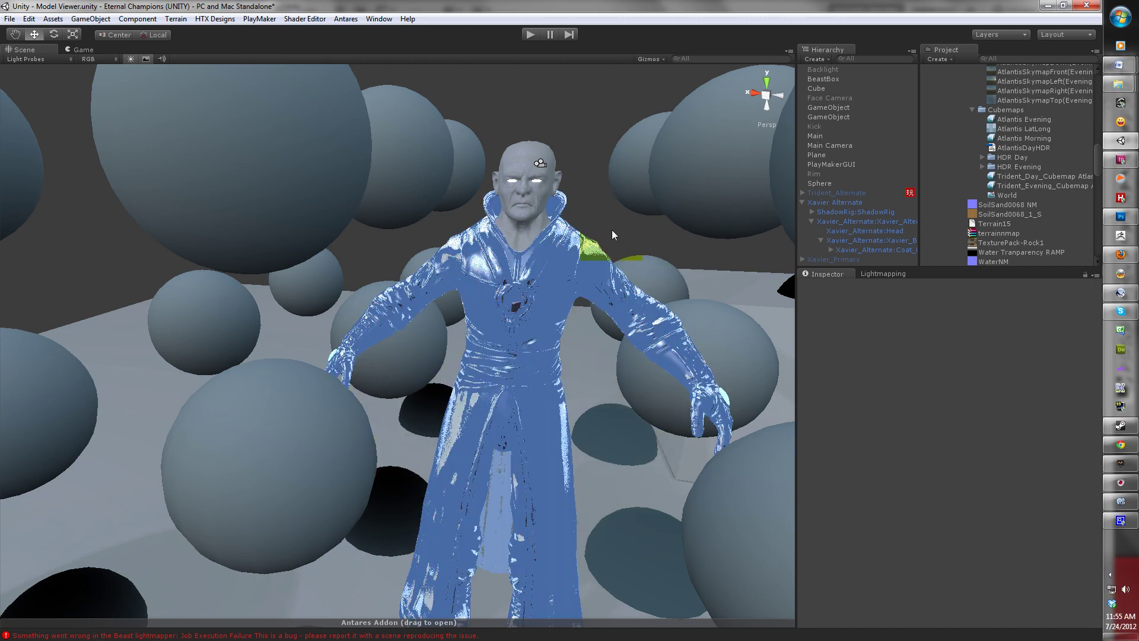
alt+drag(612, 235, 547, 186)
alt+right_drag(547, 187, 540, 283)
mouse_move(540, 283)
alt+mouse_down()
mouse_move(510, 292)
mouse_move(537, 290)
alt+mouse_up()
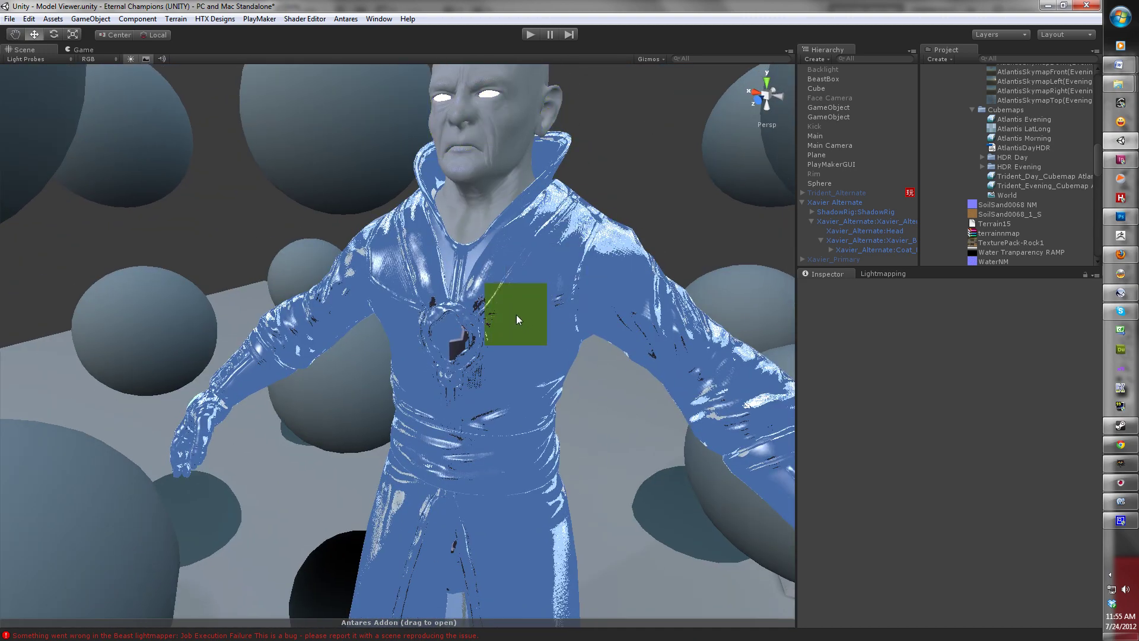
Step: Reselect the body mesh and turn _ReflectionPower down to minimum for a glossy black coat
click(585, 265)
click(573, 285)
scroll(1009, 522, down, 5)
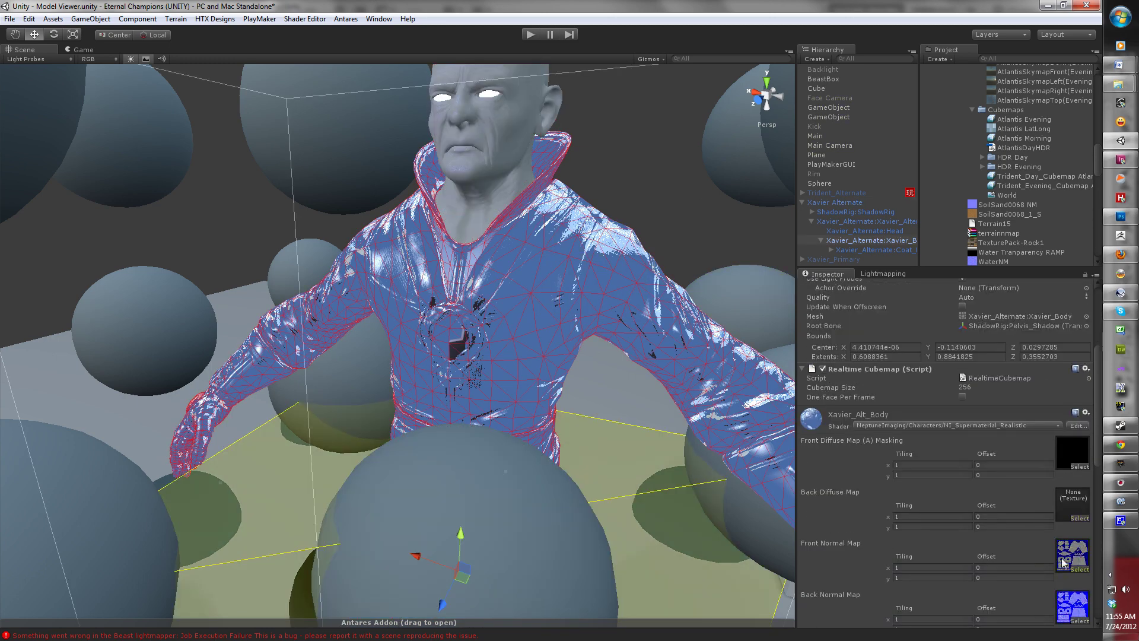
scroll(1060, 558, down, 10)
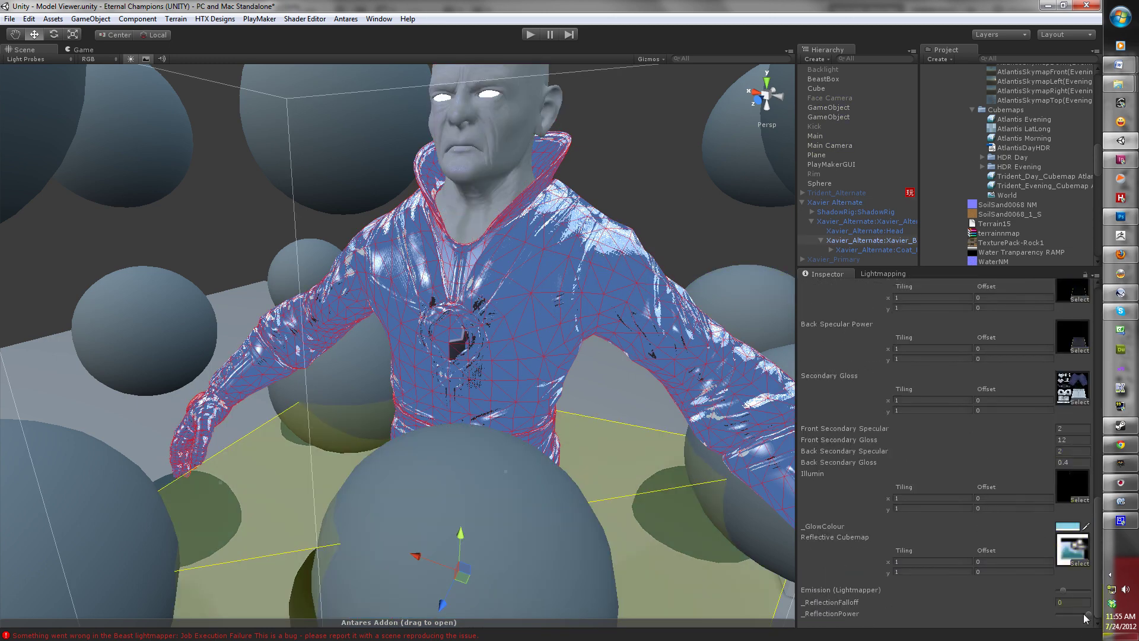
drag(1087, 614, 1059, 615)
Step: Set Xavier_Body's Front Diffuse Map to None and orbit to view the glossy pale grey outfit
click(670, 195)
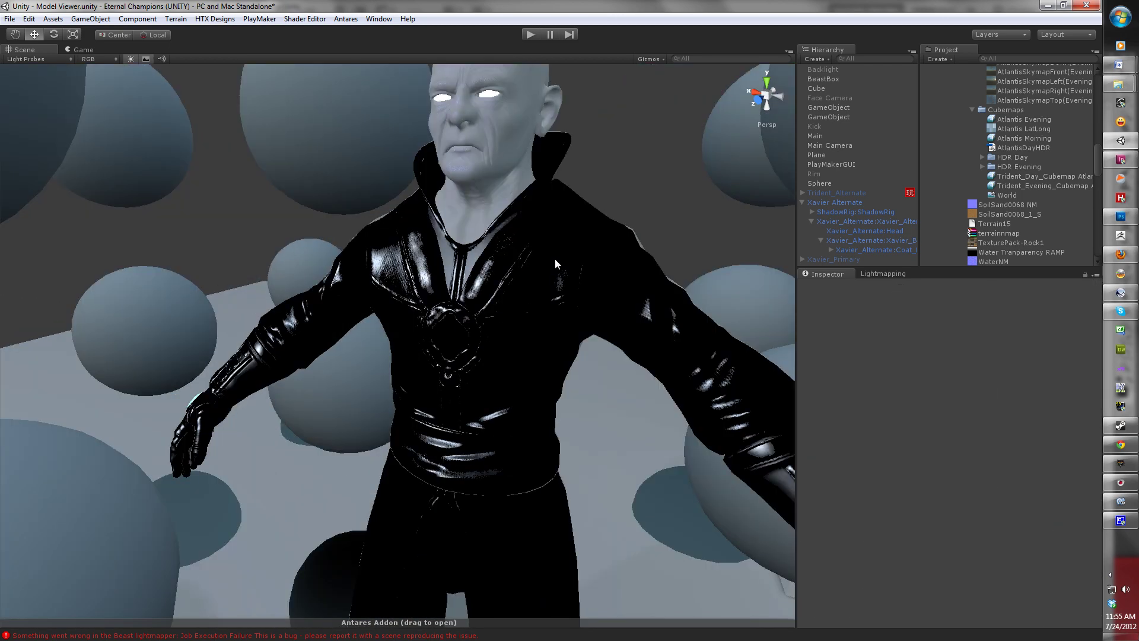
click(525, 293)
click(525, 293)
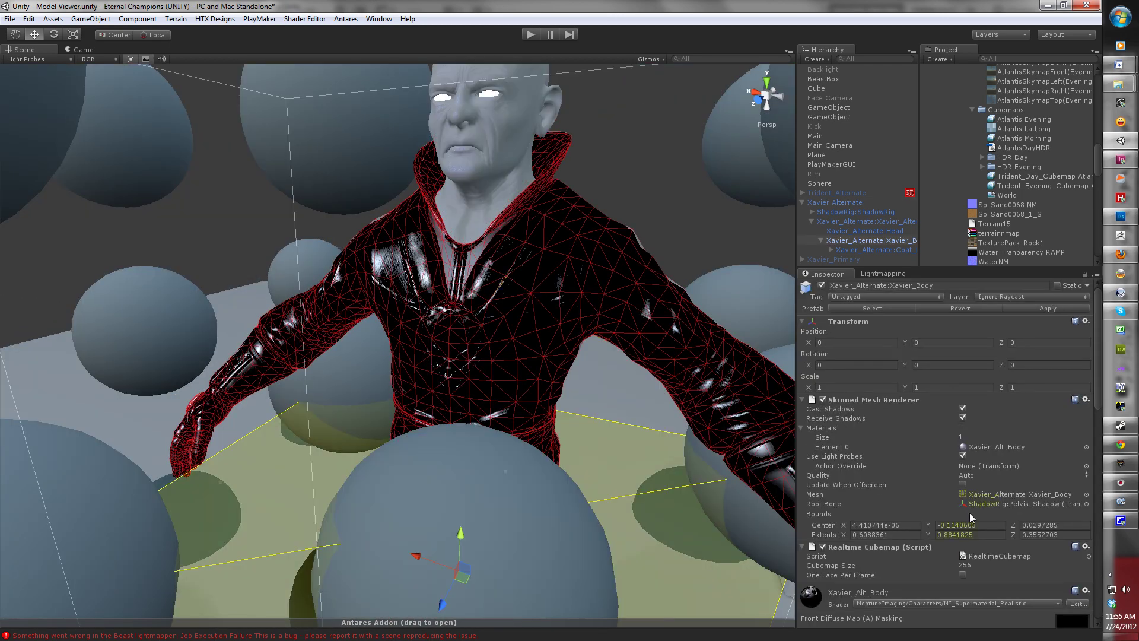
click(1077, 574)
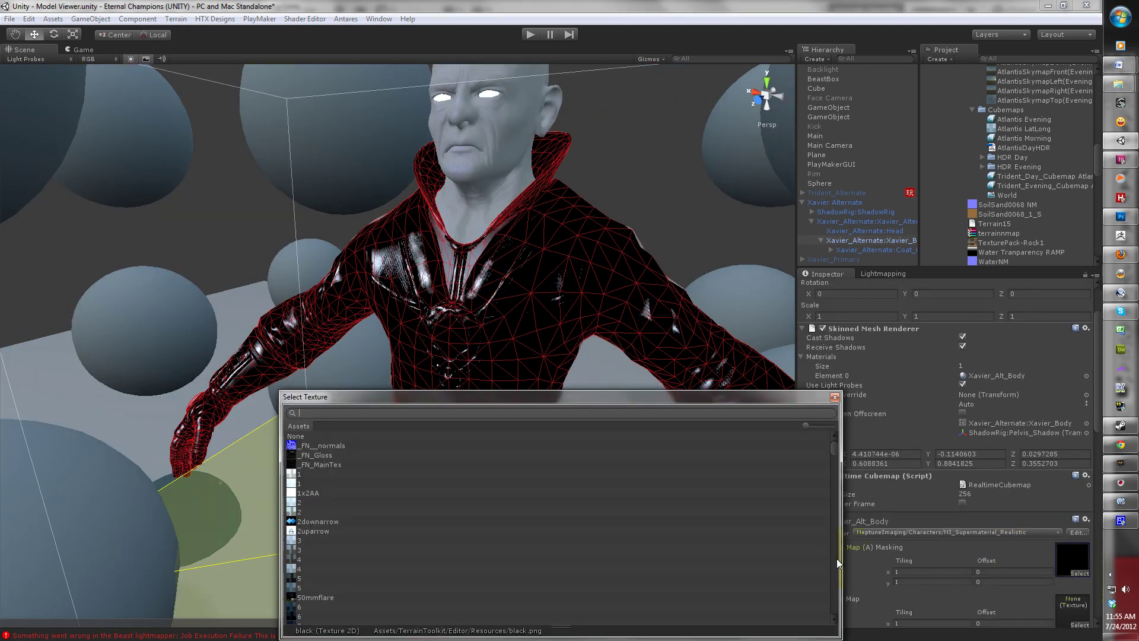
double_click(294, 436)
click(621, 158)
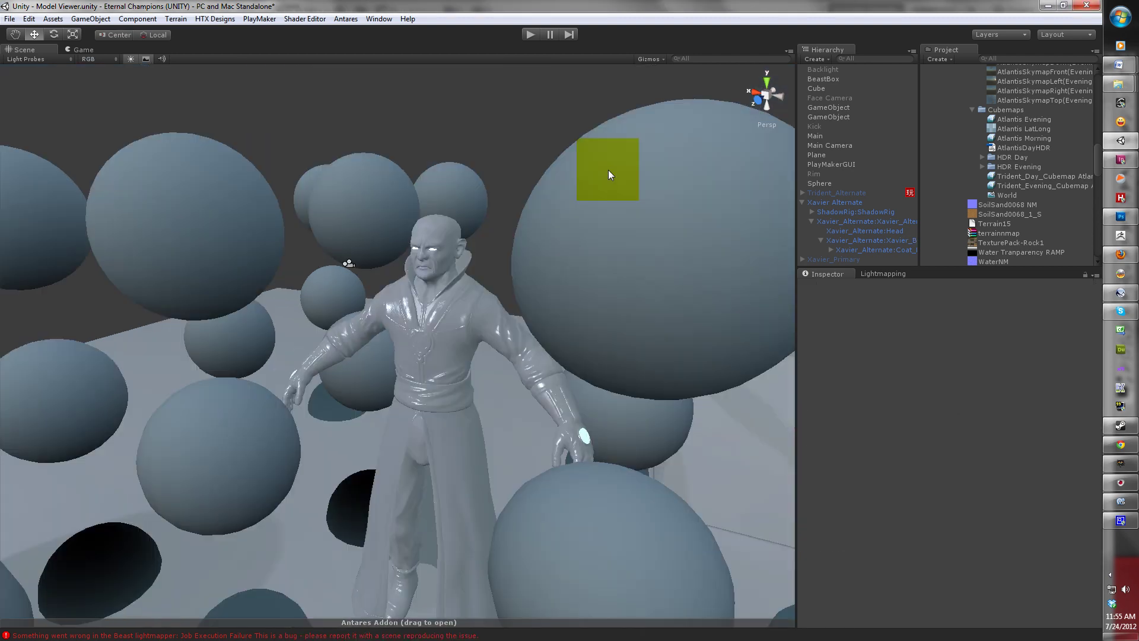
alt+drag(607, 169, 508, 278)
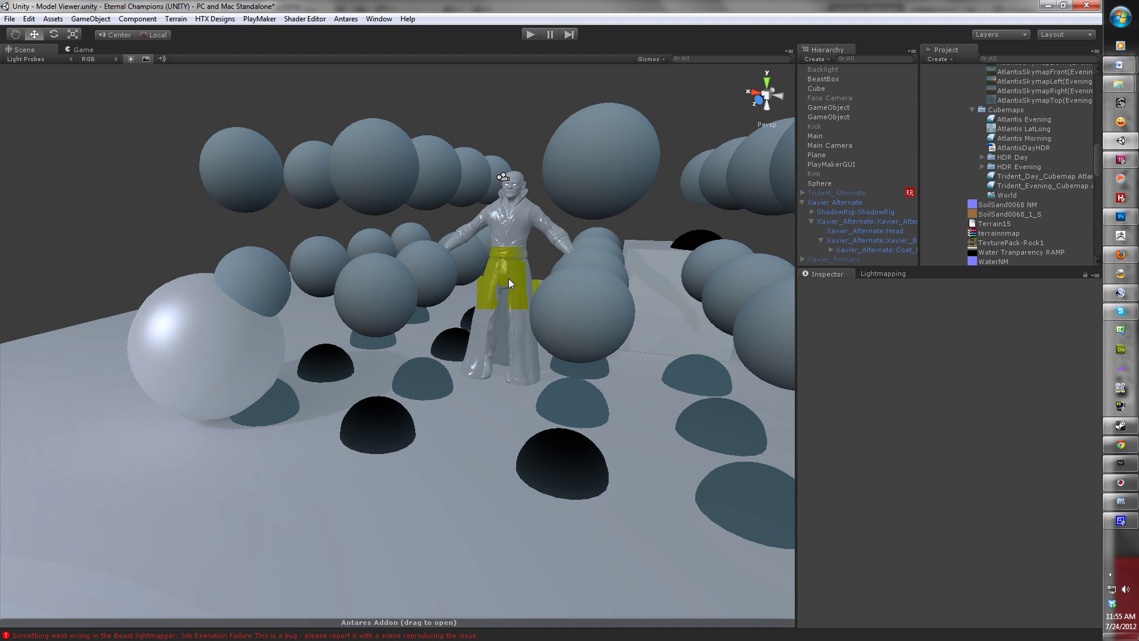